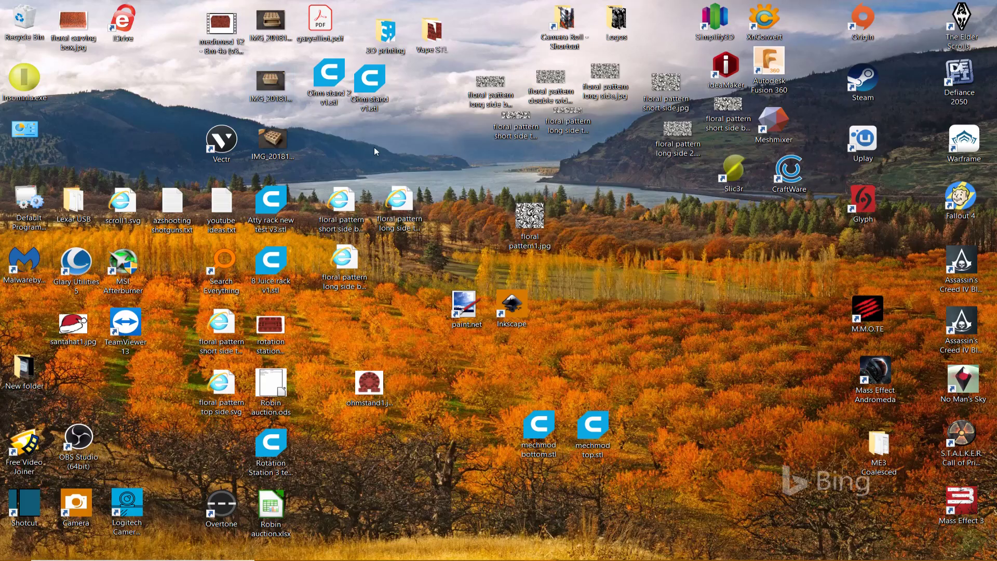
- View the reference photos floral carving box.jpg and floral pattern1.jpg from the desktop, closing each one
double_click(74, 26)
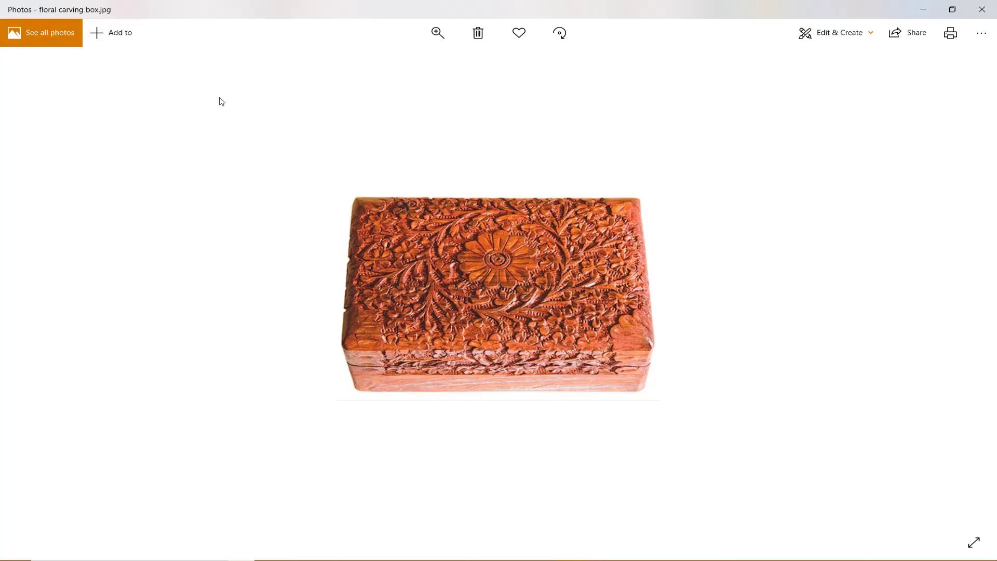
click(978, 12)
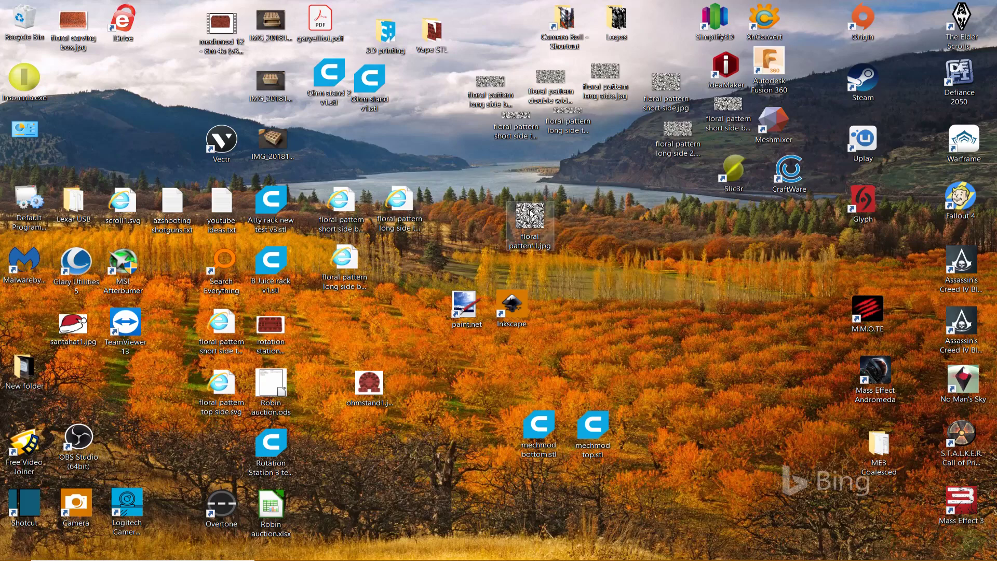
mouse_move(530, 213)
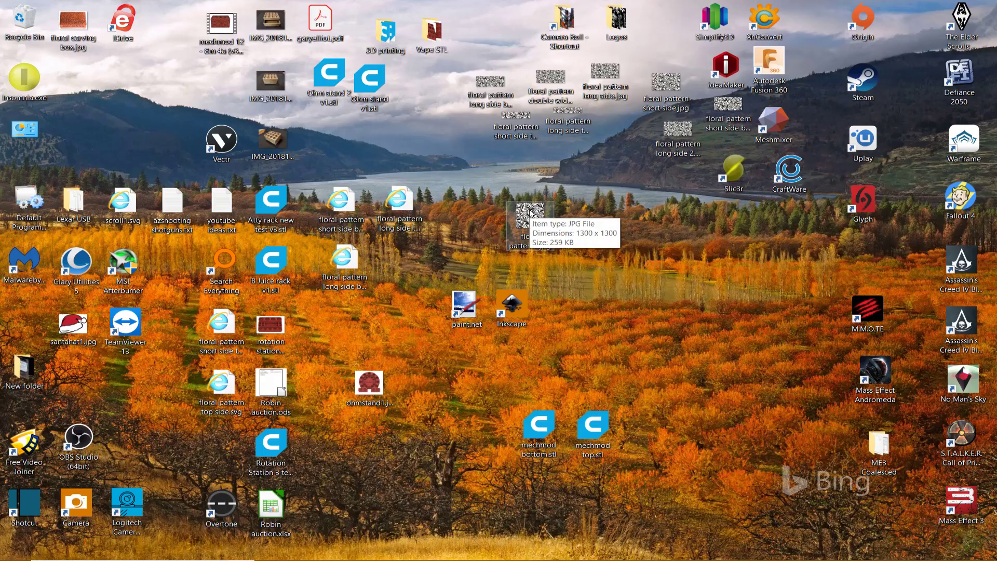
double_click(531, 213)
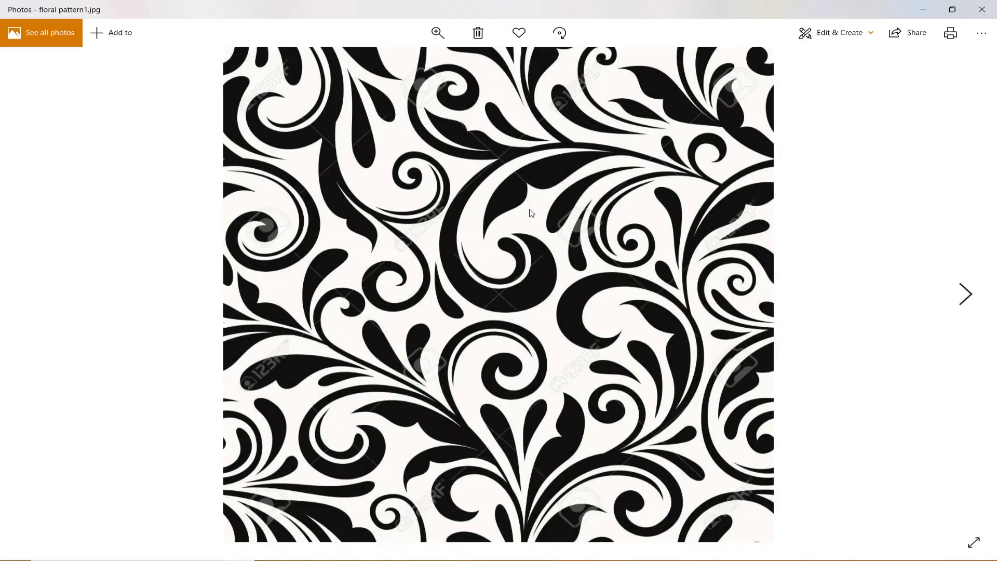
click(990, 13)
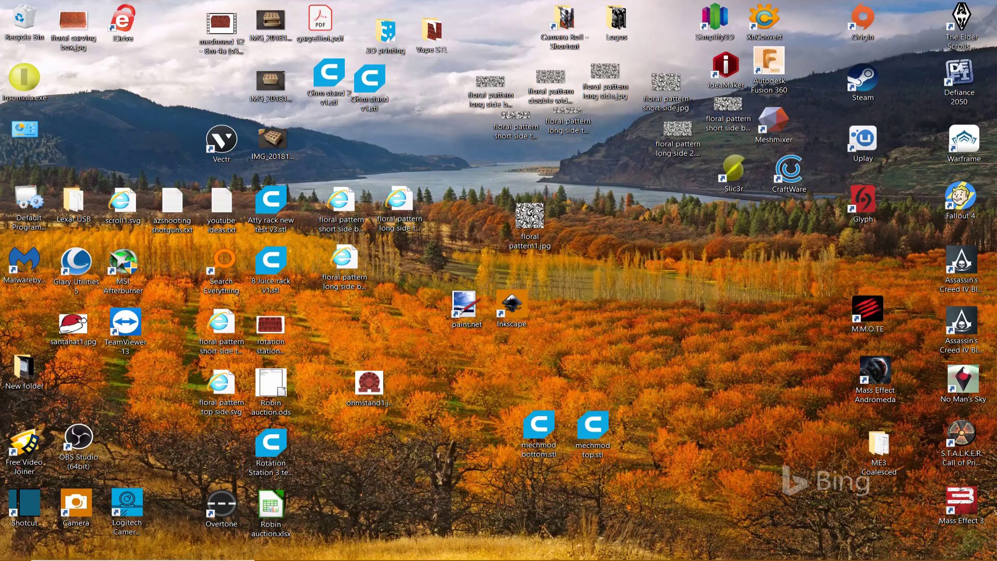
- Switch to Fusion 360, examine the box model's plain and floral-carved sides, and finish the open sketch
click(511, 557)
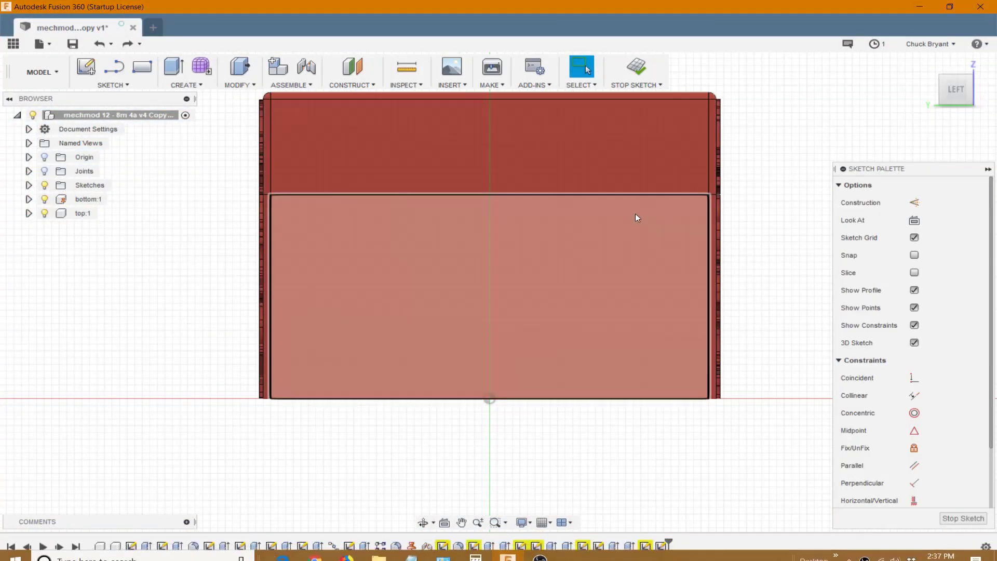
mouse_move(658, 204)
shift+middle_down()
mouse_move(631, 197)
mouse_move(637, 211)
mouse_move(647, 192)
mouse_move(653, 209)
shift+middle_up()
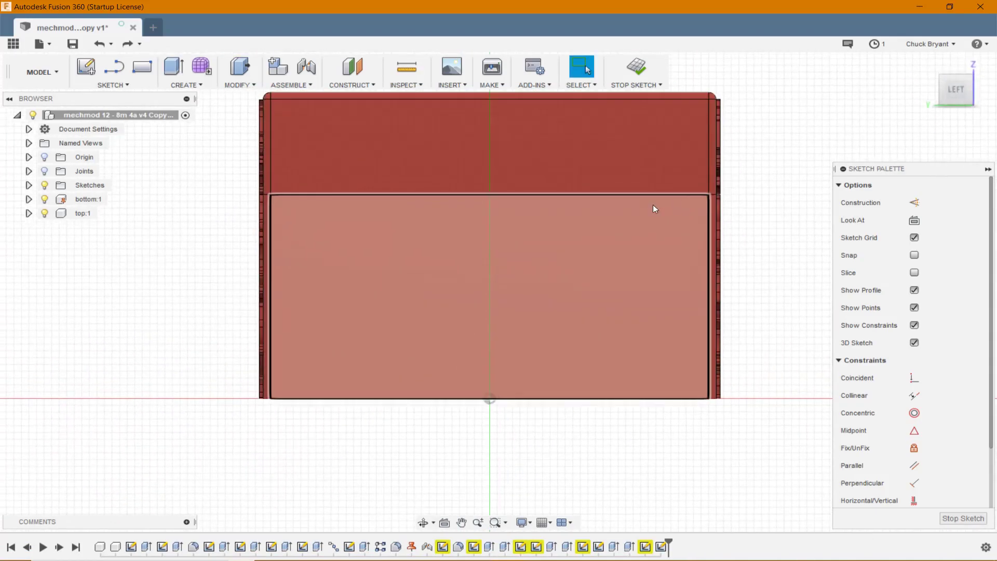
middle_drag(780, 162, 756, 212)
key(Escape)
drag(569, 209, 551, 126)
drag(533, 203, 519, 108)
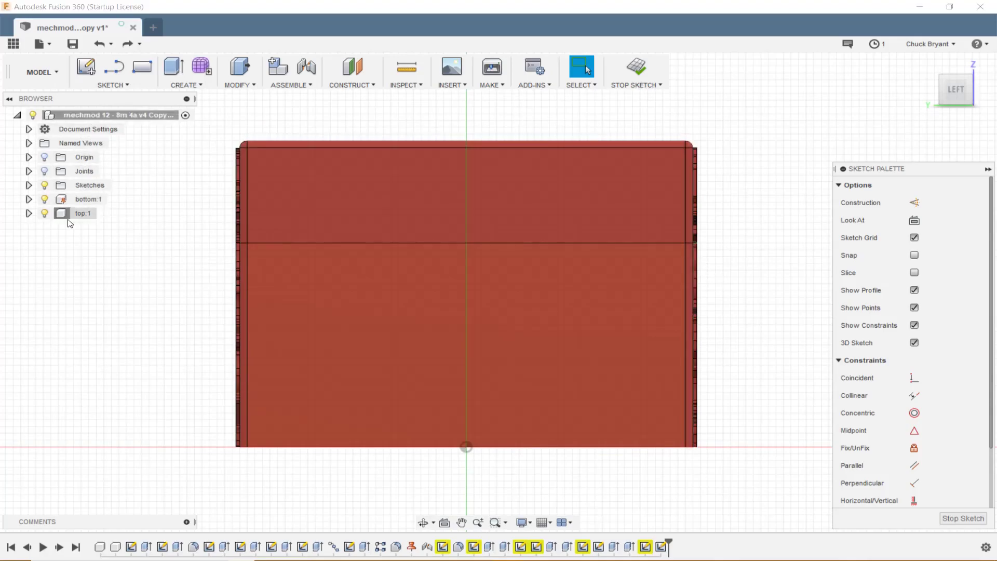
drag(360, 201, 362, 106)
shift+middle_drag(800, 259, 669, 237)
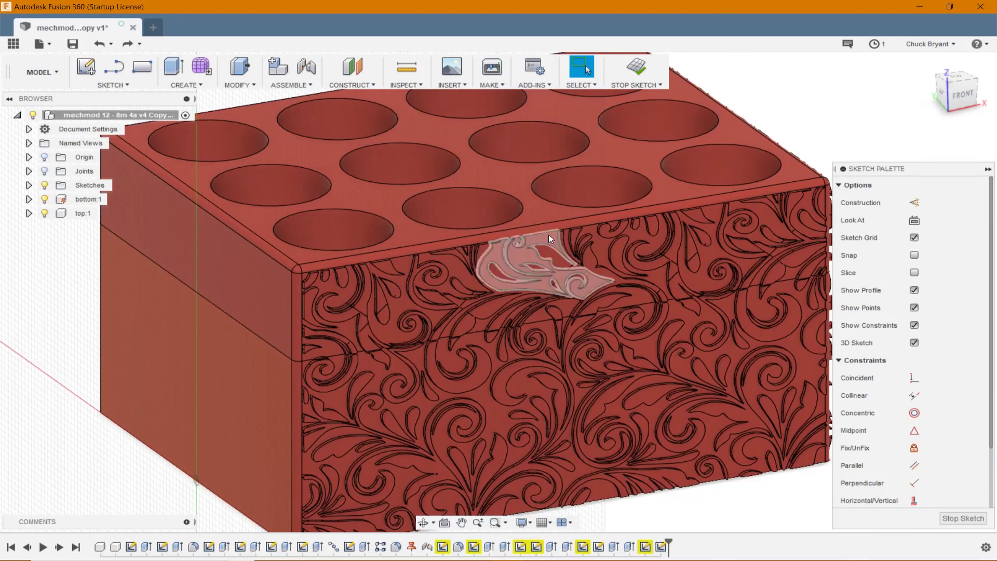
shift+middle_drag(156, 264, 277, 278)
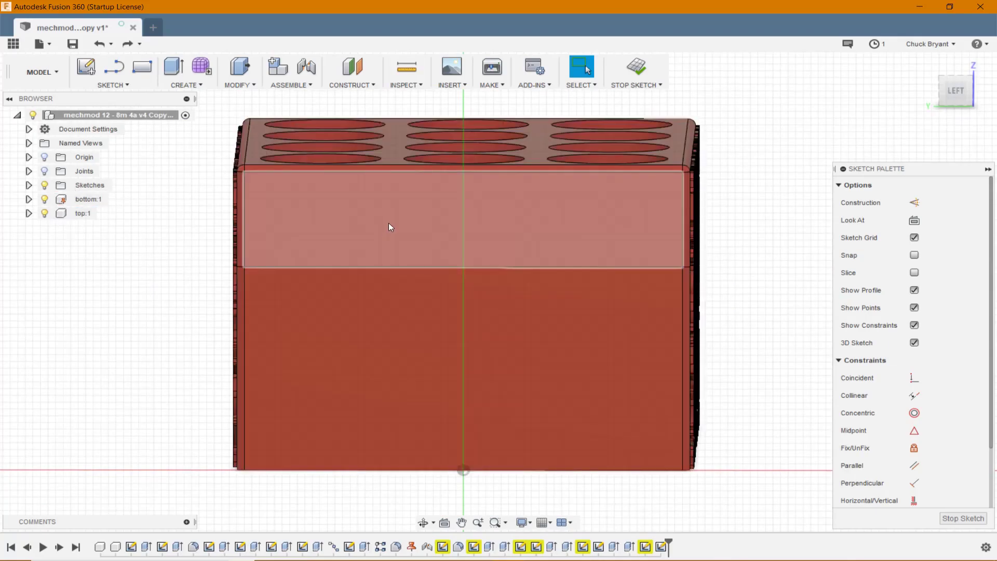
click(390, 227)
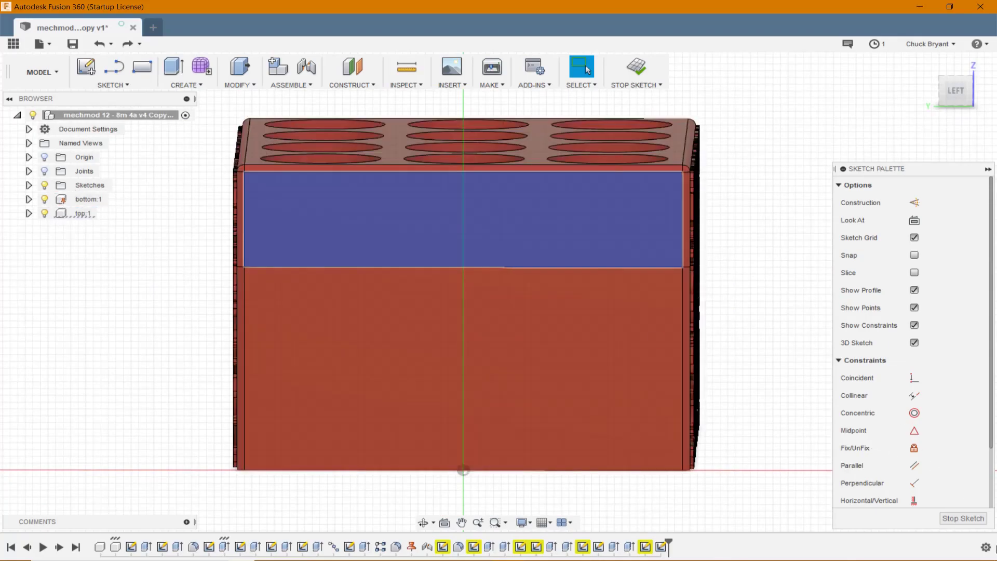
click(964, 518)
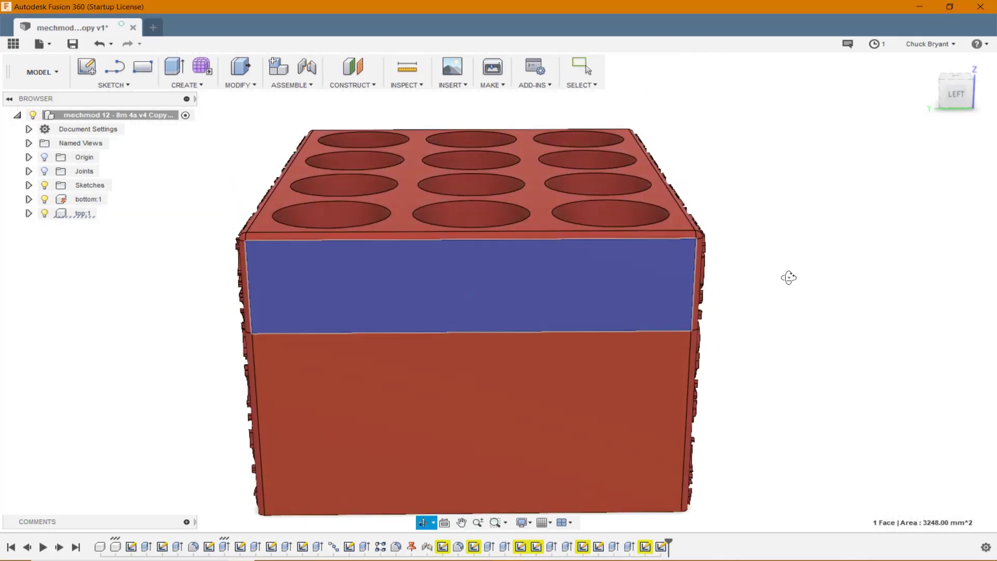
- Lift the top component off the bottom component to expose the box interior, and undo the move
drag(544, 285, 524, 211)
shift+middle_drag(838, 339, 828, 314)
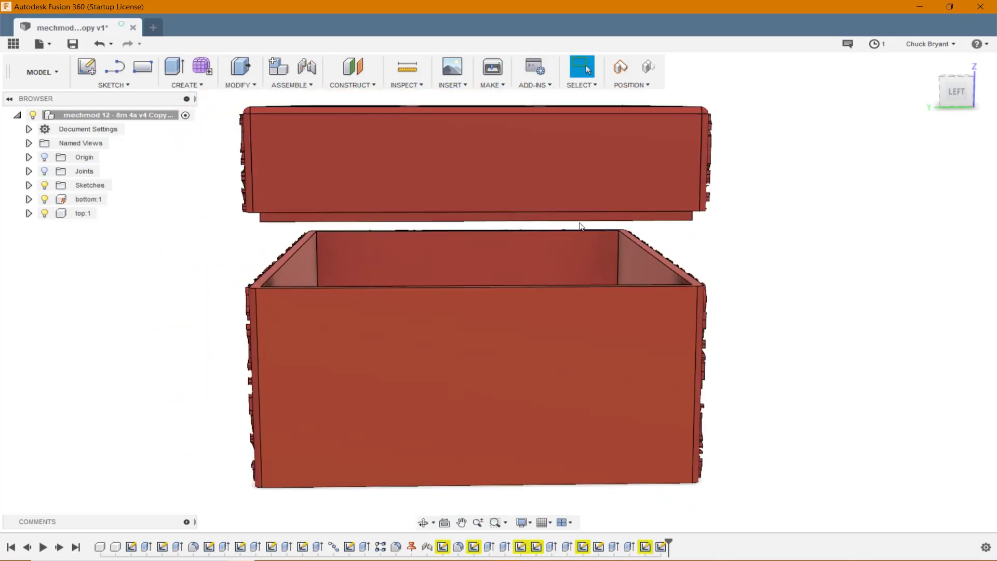
key(ctrl+z)
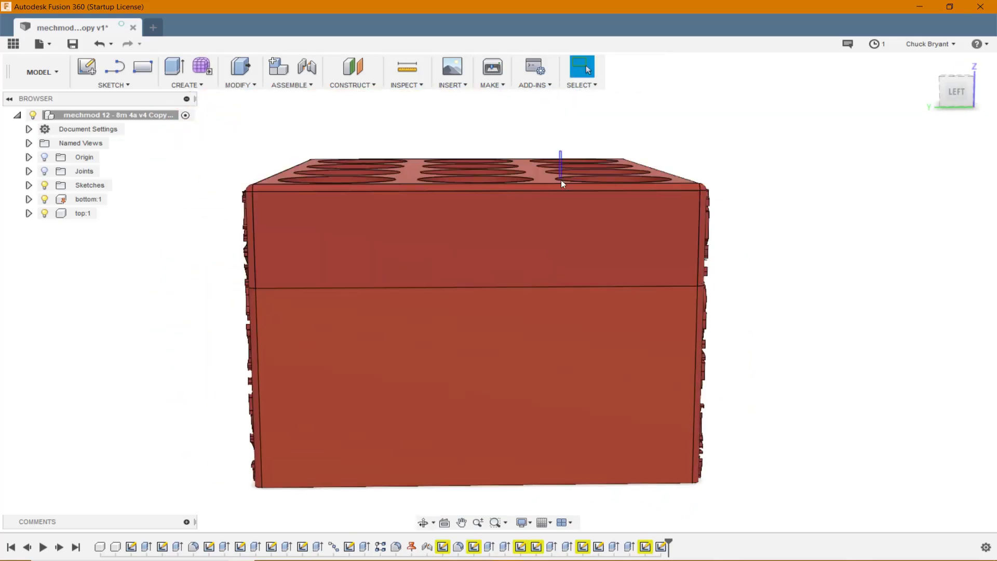
key(ctrl+y)
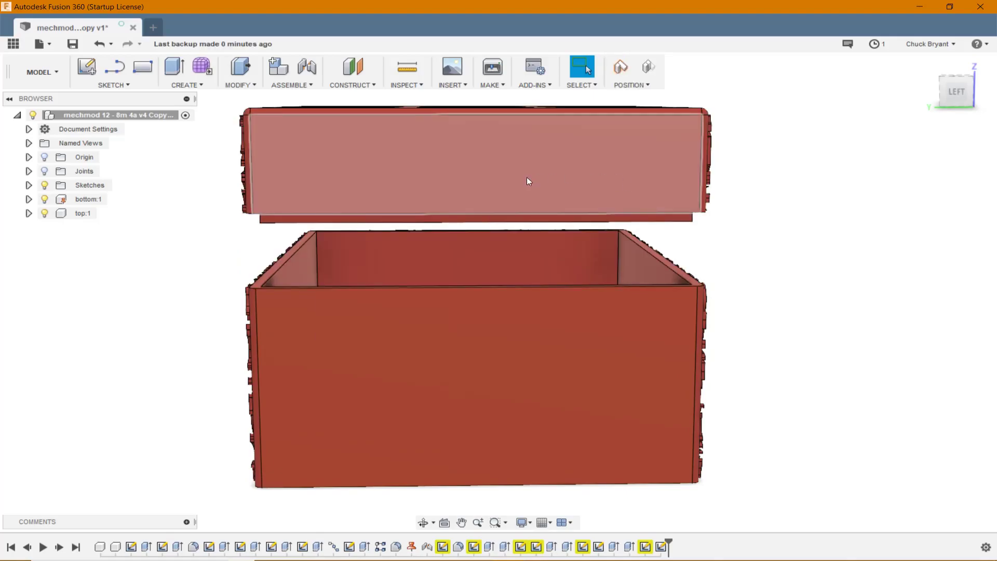
key(ctrl+z)
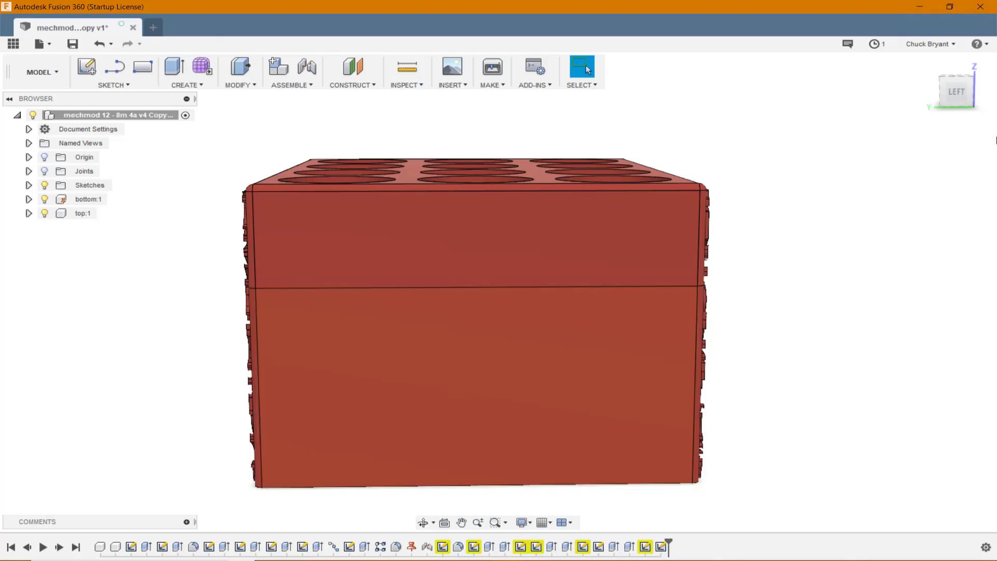
- Leave Fusion 360, launch paint.net and open floral pattern1.jpg from the Desktop folder
click(931, 8)
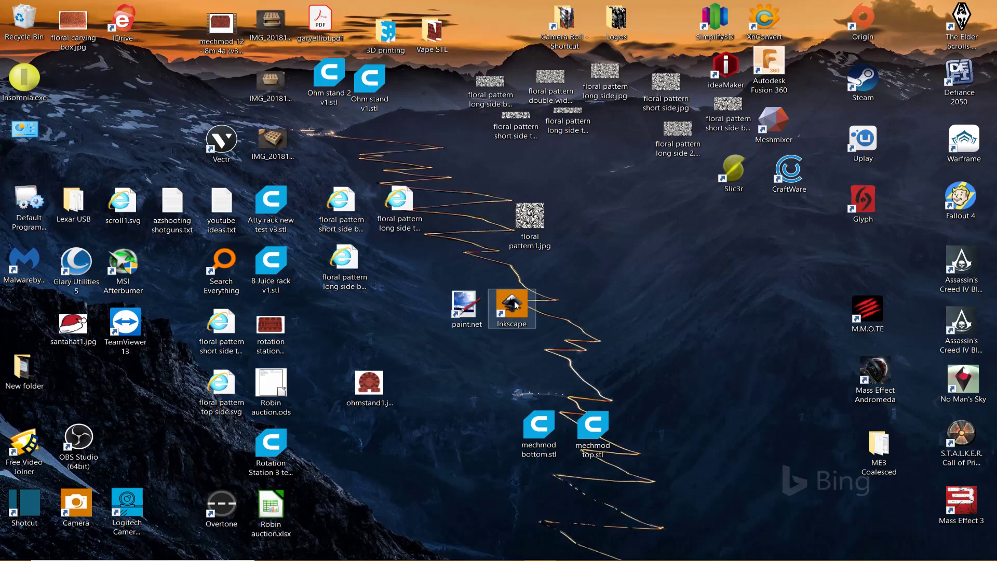
double_click(456, 313)
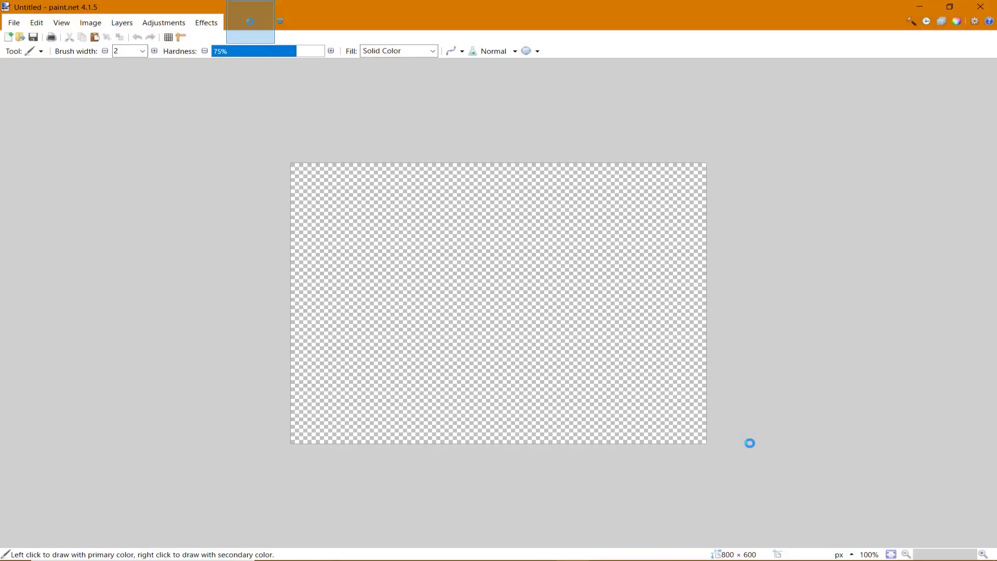
click(18, 23)
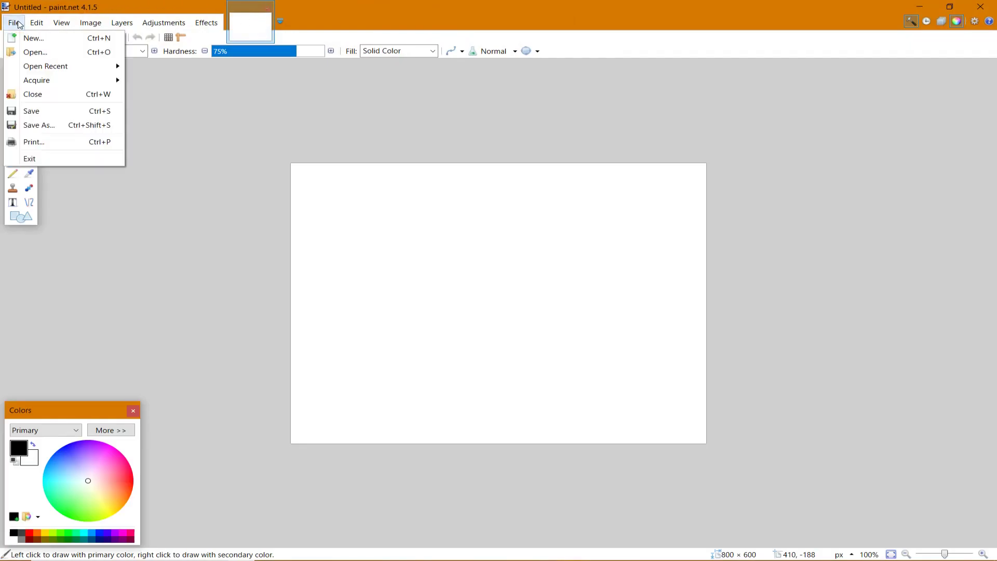
click(36, 53)
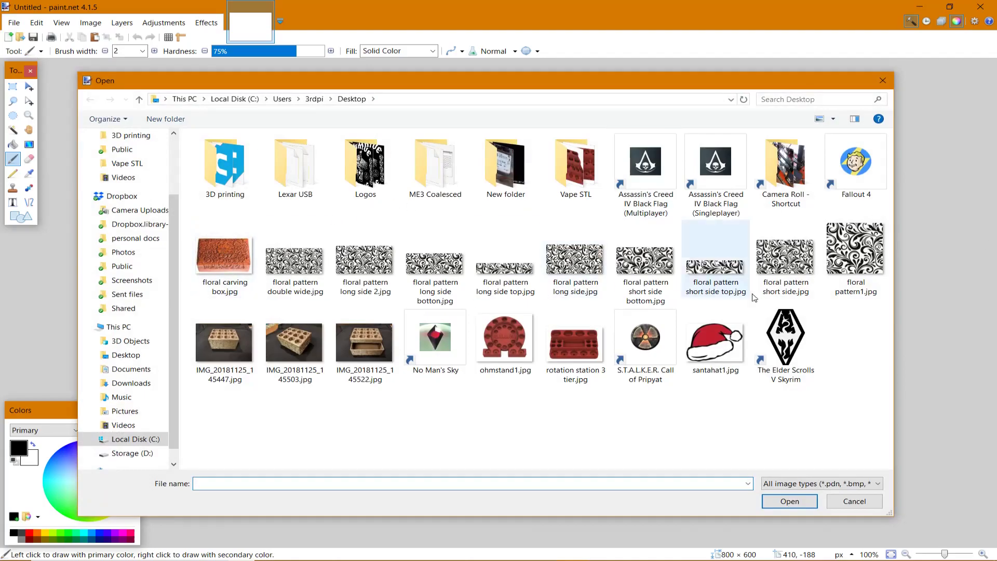
click(862, 254)
click(803, 503)
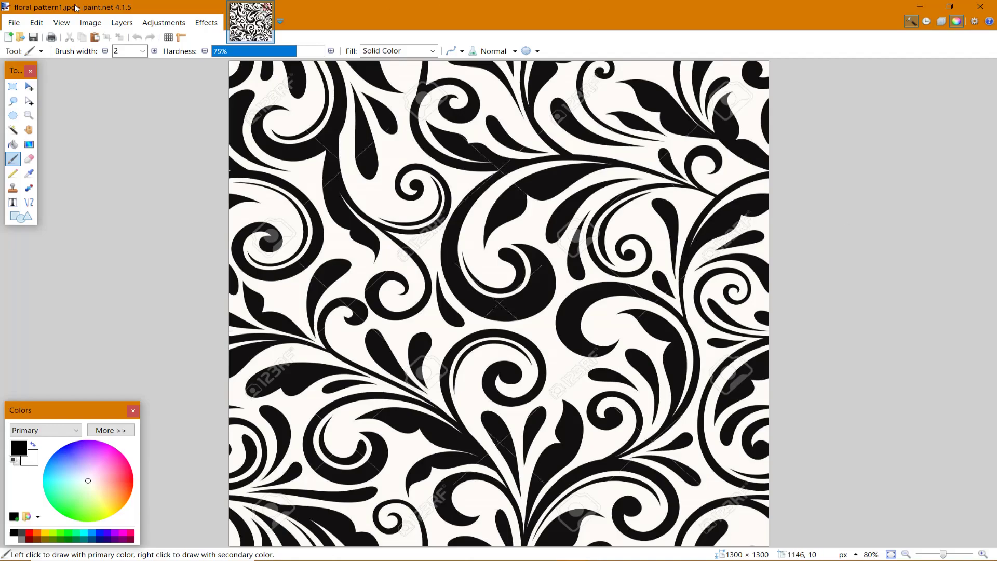
- Resize the floral pattern image by absolute size to a height of 1000 pixels, without maintaining the aspect ratio
click(88, 23)
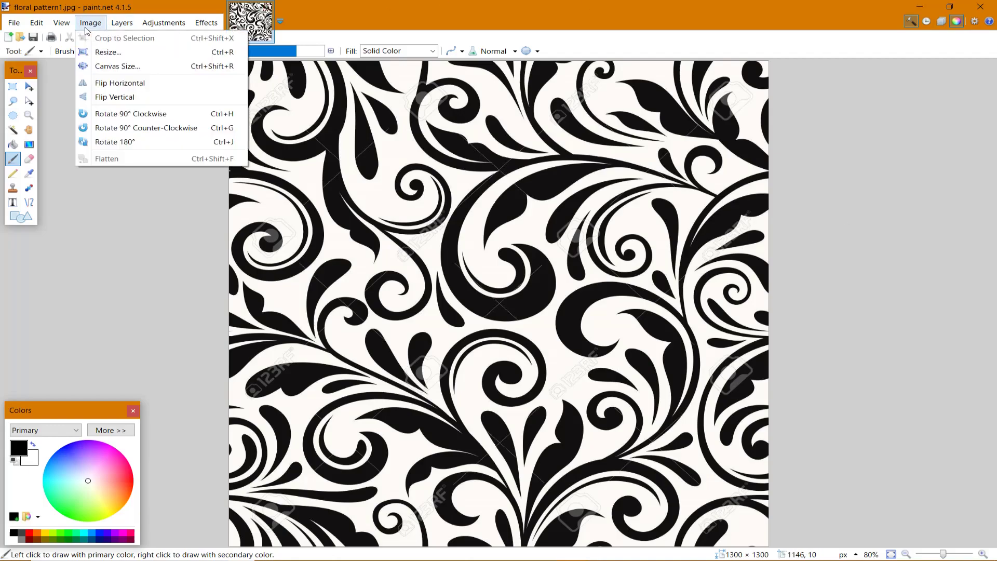
click(107, 52)
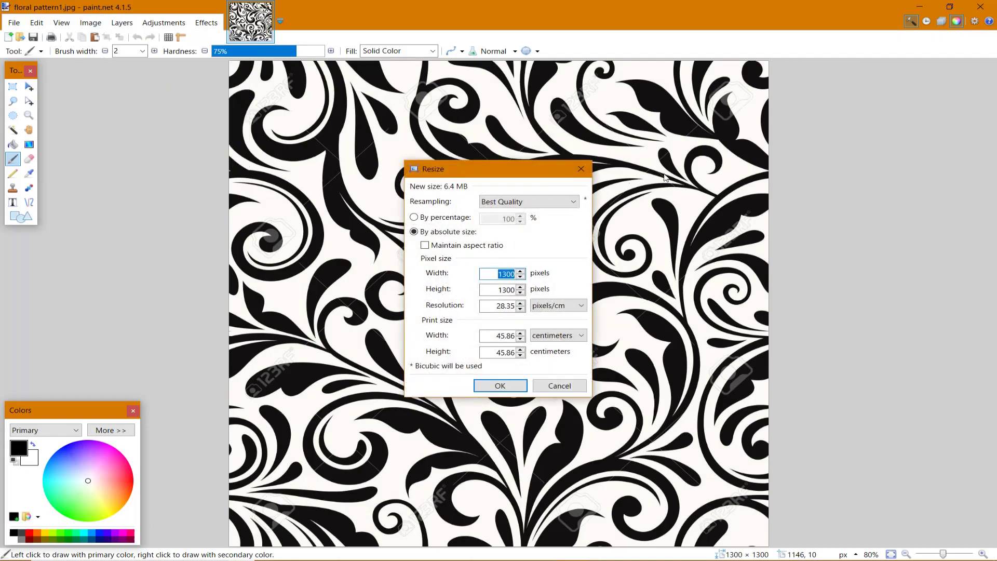
click(414, 217)
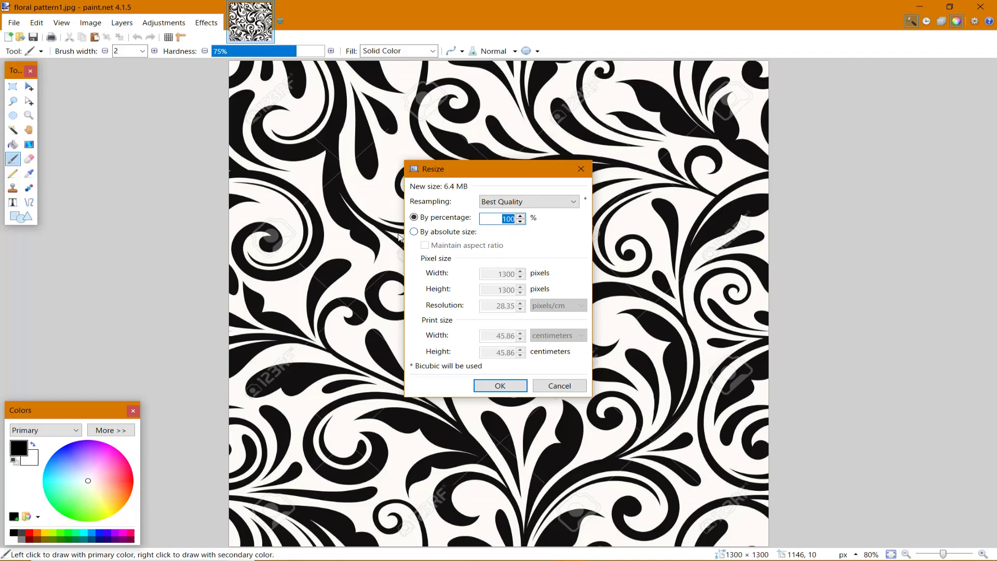
click(415, 233)
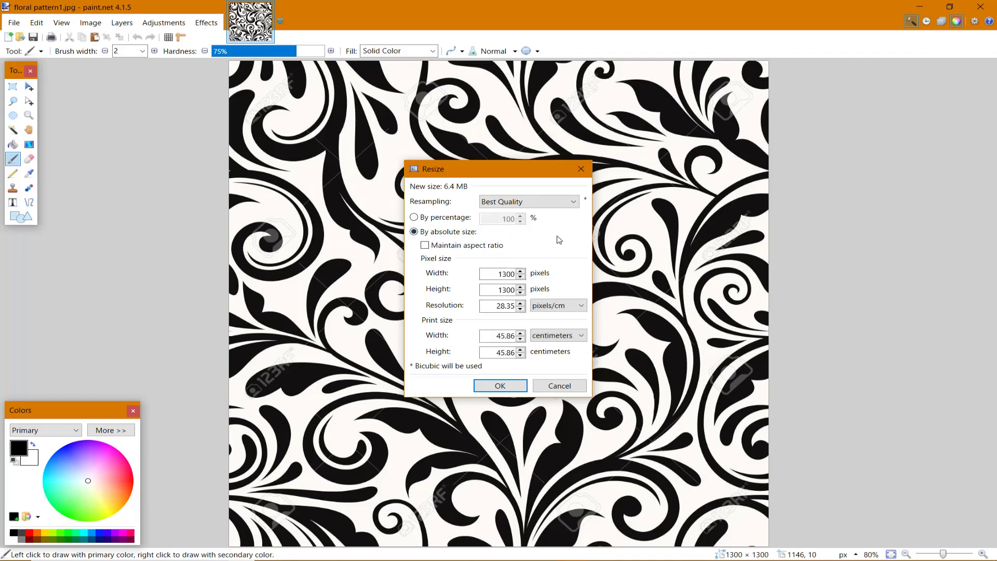
double_click(502, 289)
text(1000)
click(501, 386)
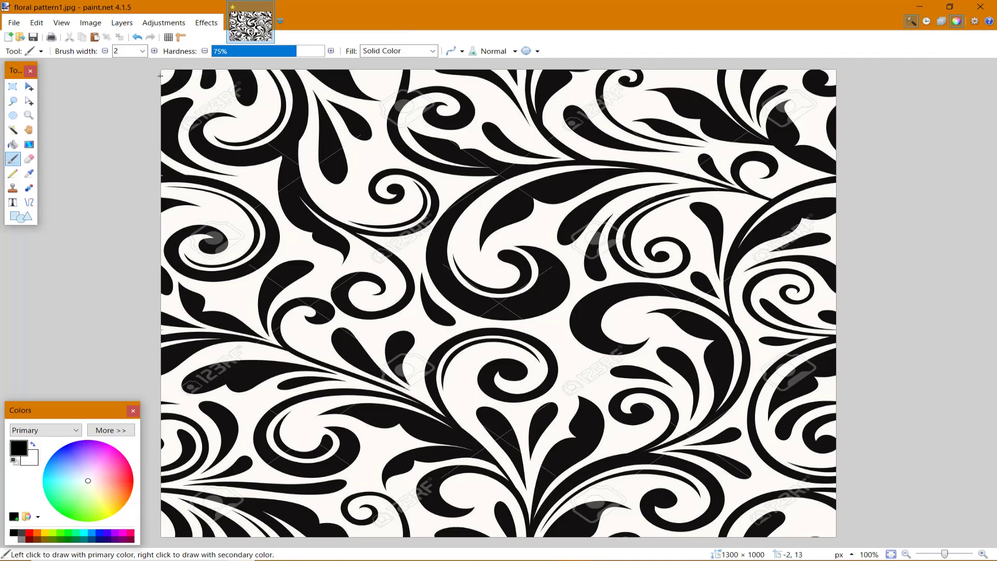
- Make a rectangular selection of about 1300 × 387 pixels across the full width of the image's upper part
click(16, 92)
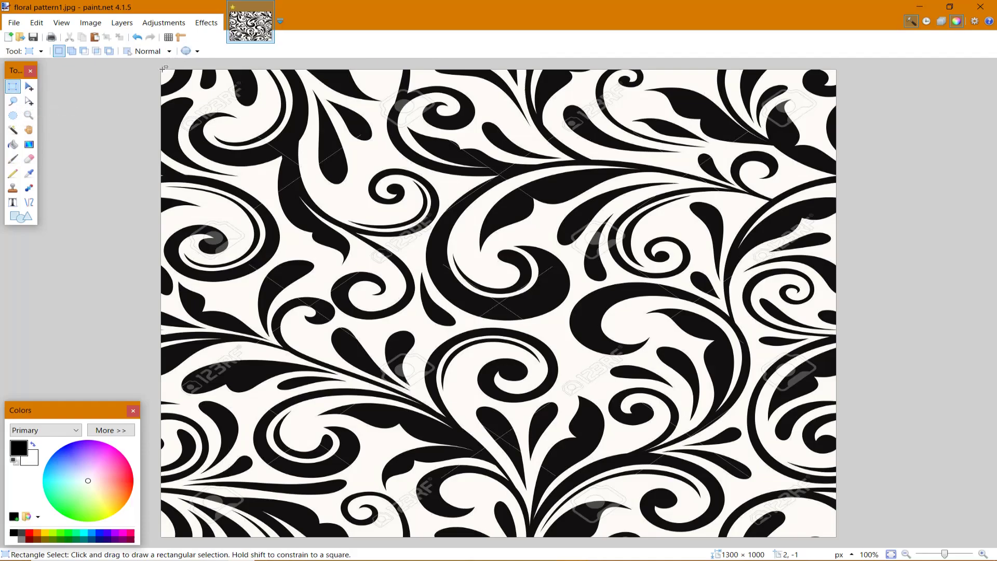
drag(161, 71, 837, 251)
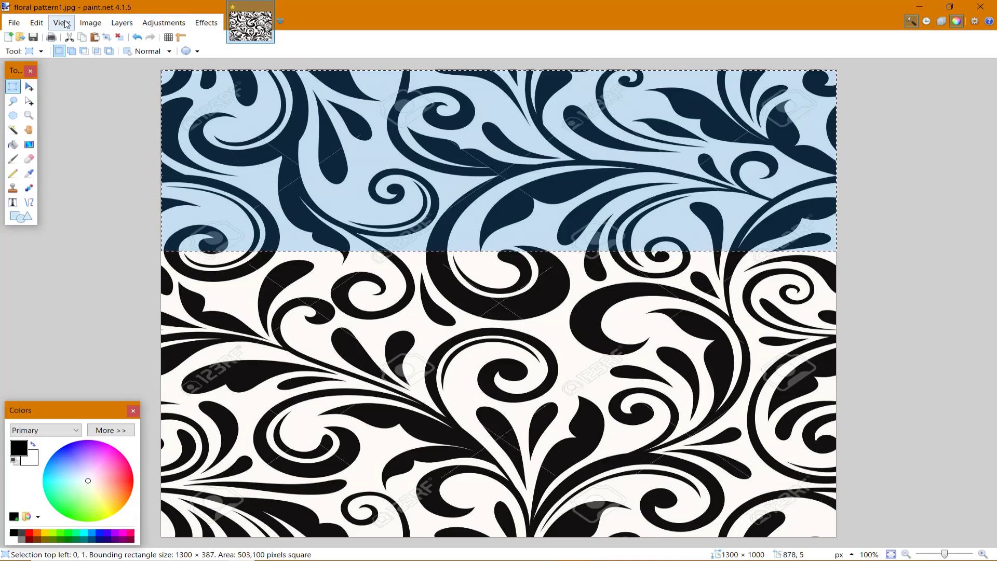
click(46, 23)
click(45, 22)
click(38, 23)
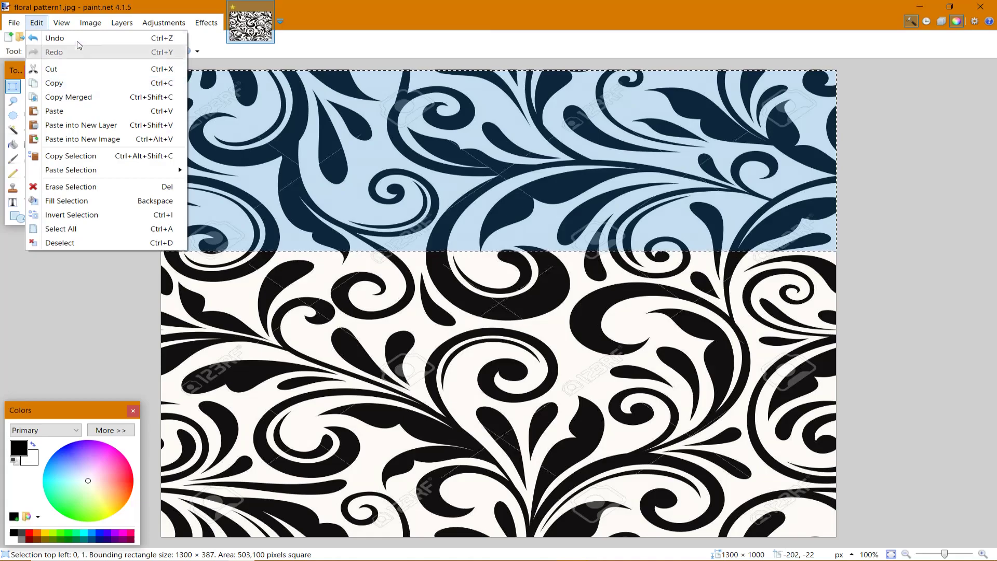
- Crop the image to the selected upper strip, and undo the crop
click(91, 23)
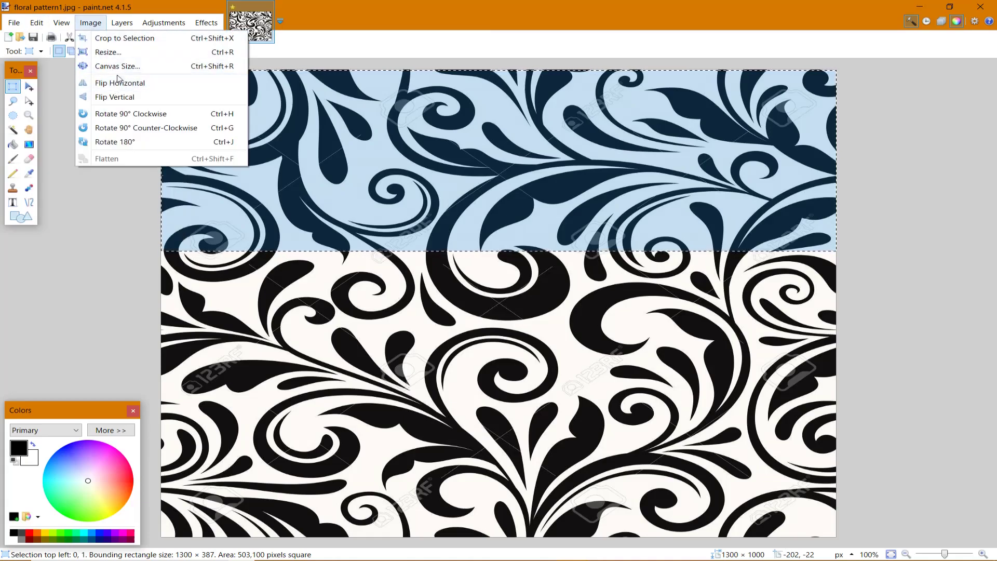
click(119, 44)
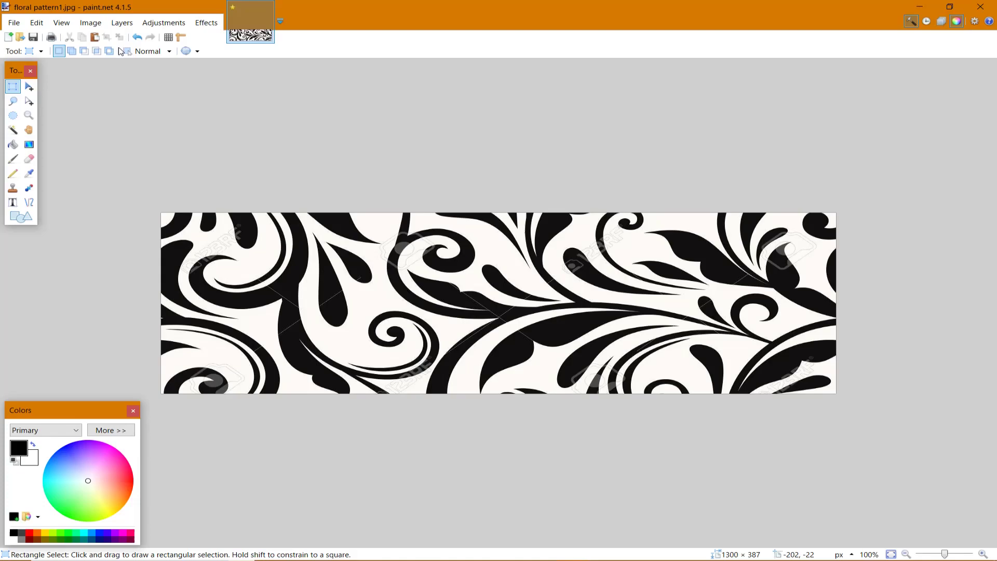
key(ctrl+z)
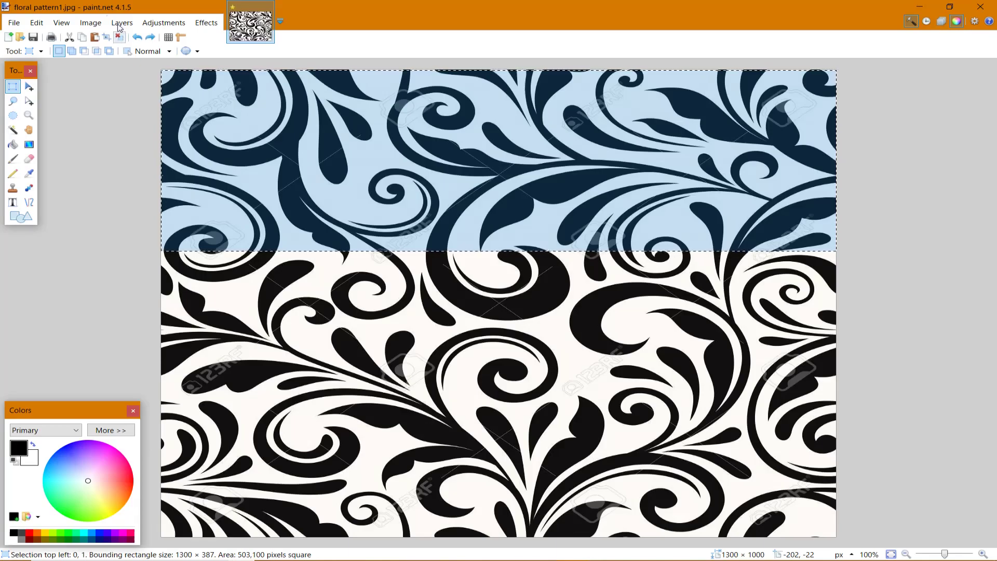
- Invert the selection so it covers the lower part of the floral pattern instead of the upper strip
click(86, 26)
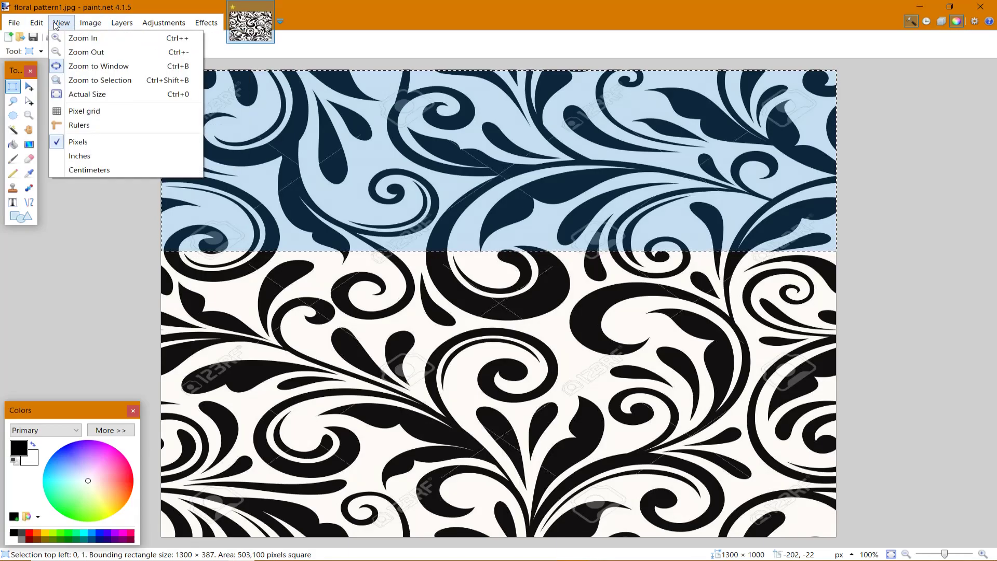
mouse_move(35, 27)
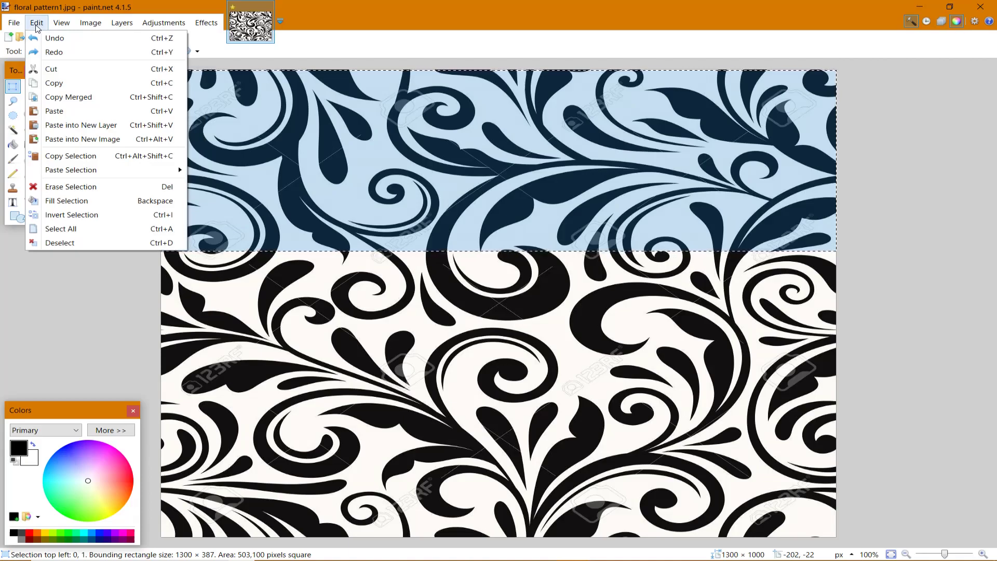
click(110, 215)
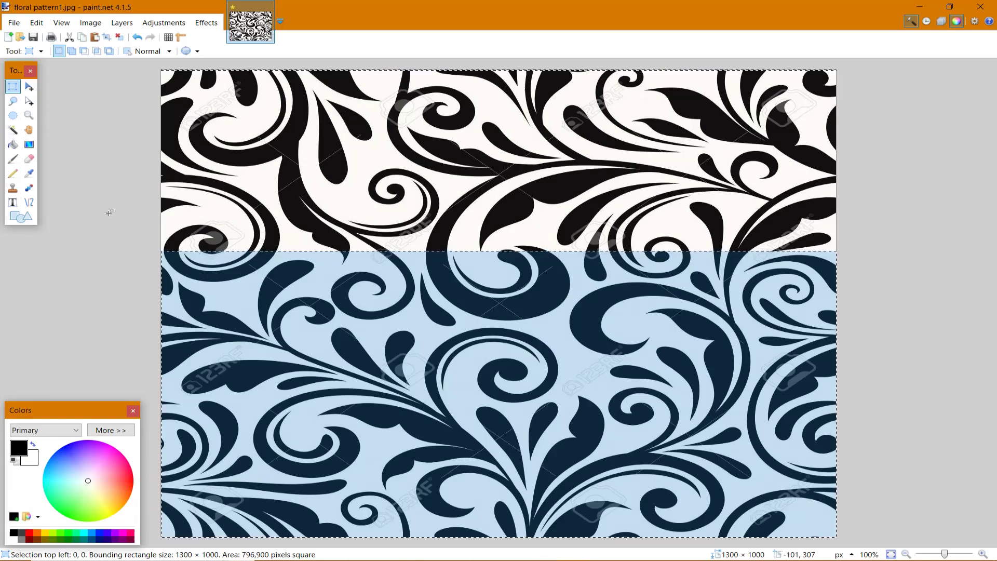
- Crop the image to the inverted selection so only the lower part of the floral pattern is kept
click(91, 23)
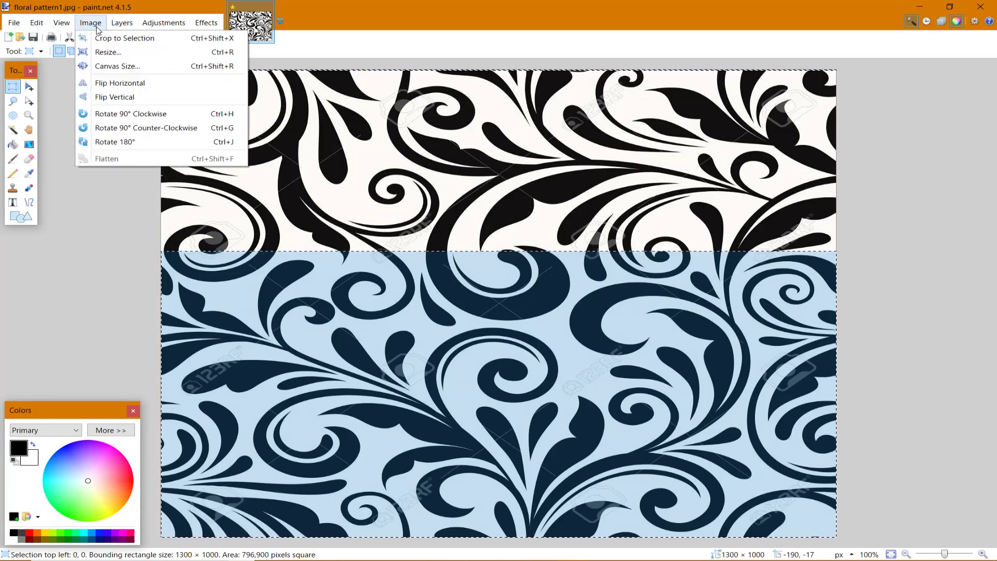
click(120, 38)
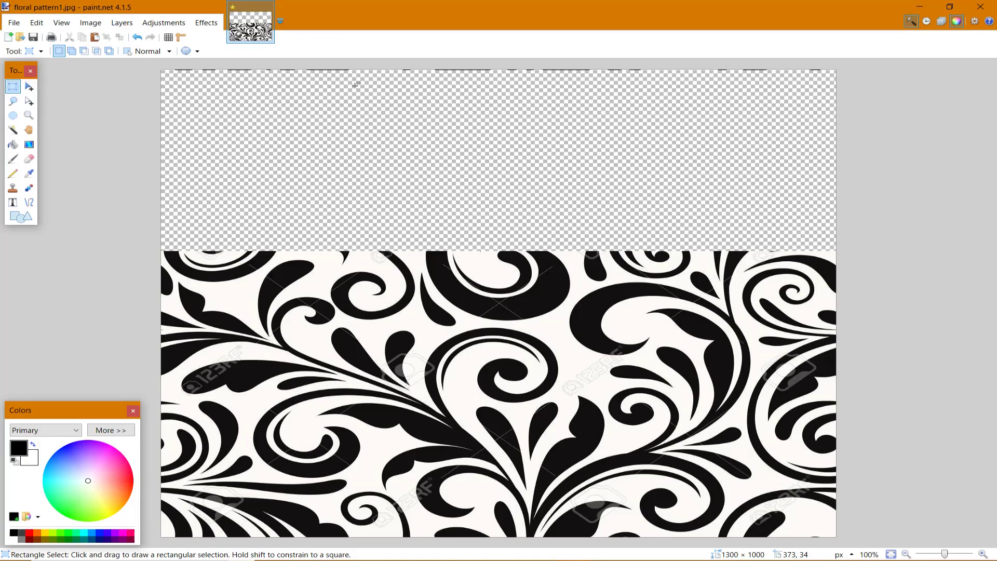
- Switch to Inkscape and open "floral pattern short side bottom.jpg" from the Desktop, embedded, with DPI from file and smooth rendering
click(927, 7)
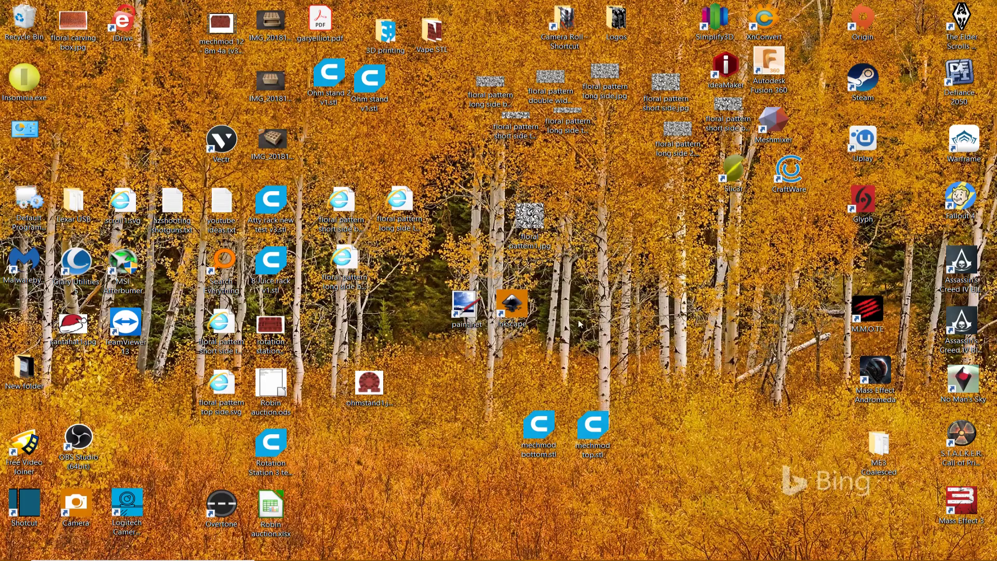
double_click(514, 314)
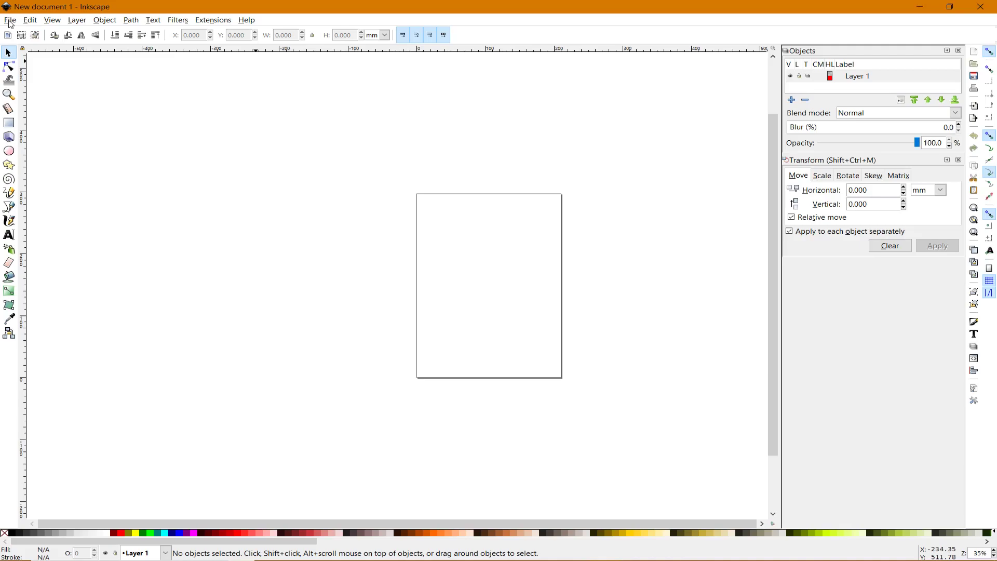
click(10, 21)
click(27, 56)
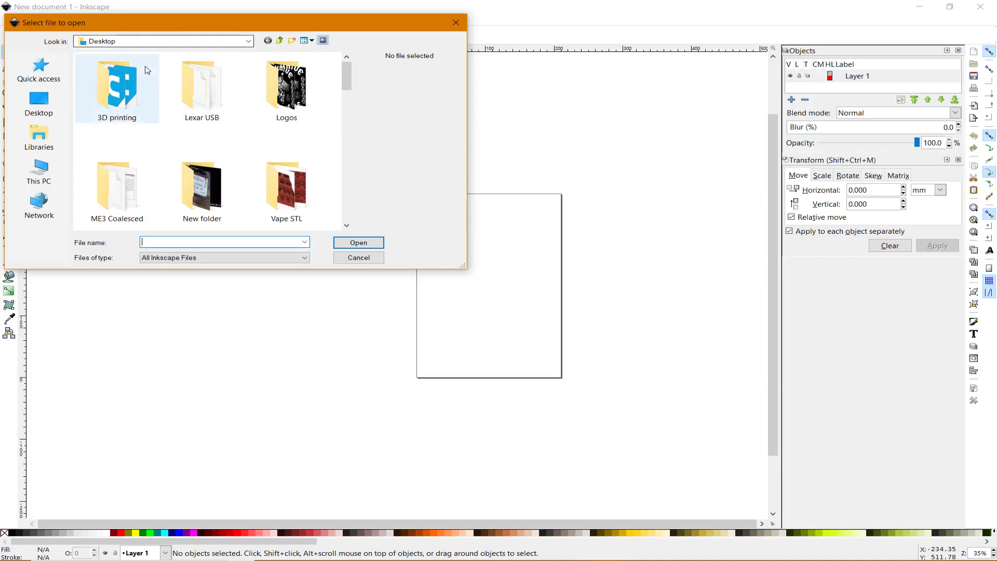
drag(346, 66, 343, 149)
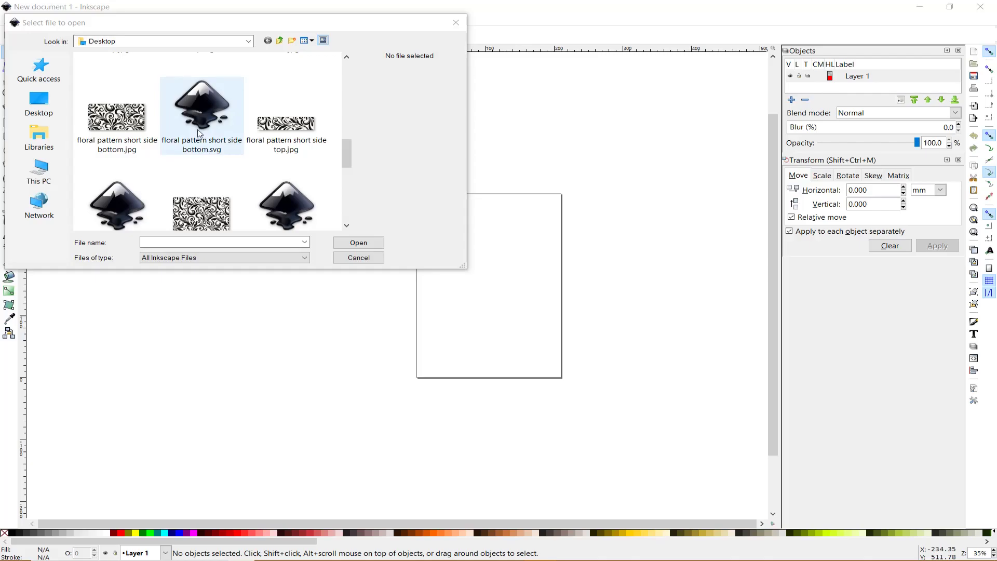
click(102, 127)
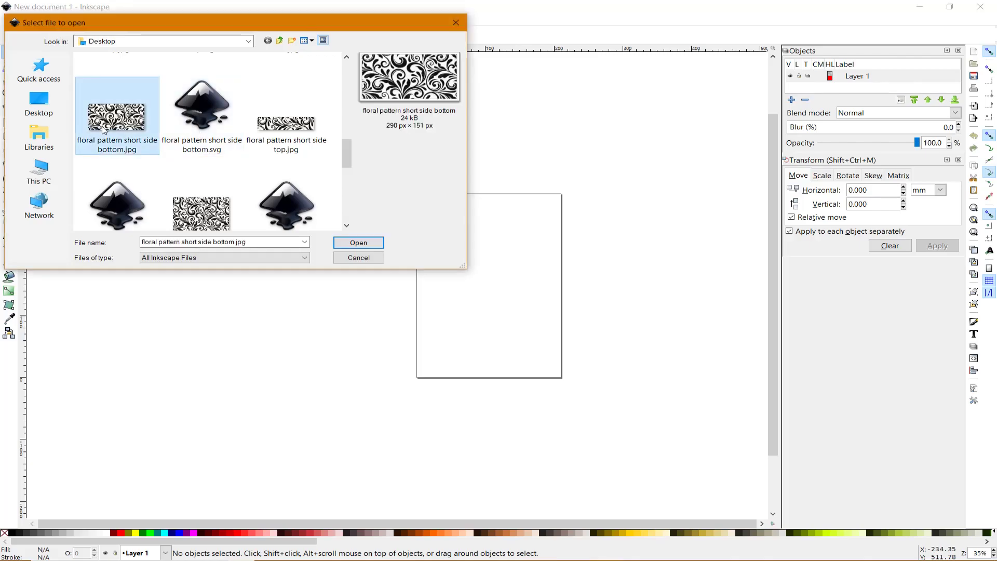
click(358, 242)
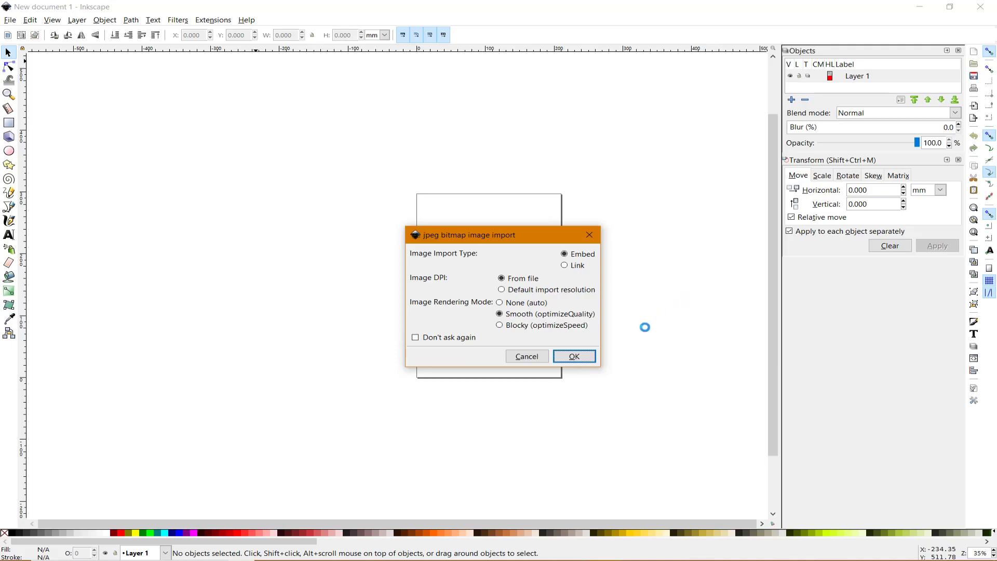
click(586, 357)
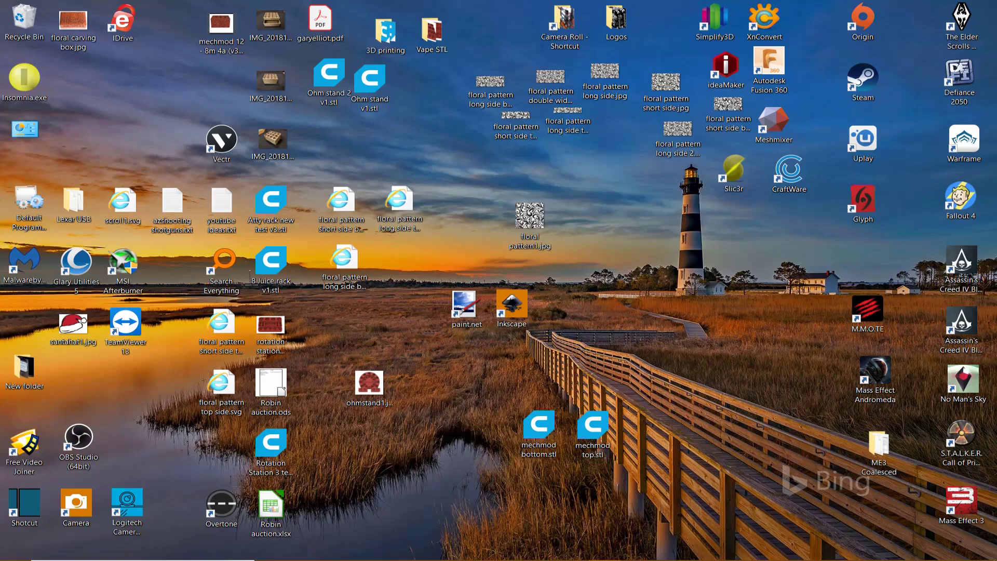
- Bring the Inkscape window with the imported pattern back up and set the Scale transform's units to mm
mouse_move(659, 551)
mouse_move(607, 550)
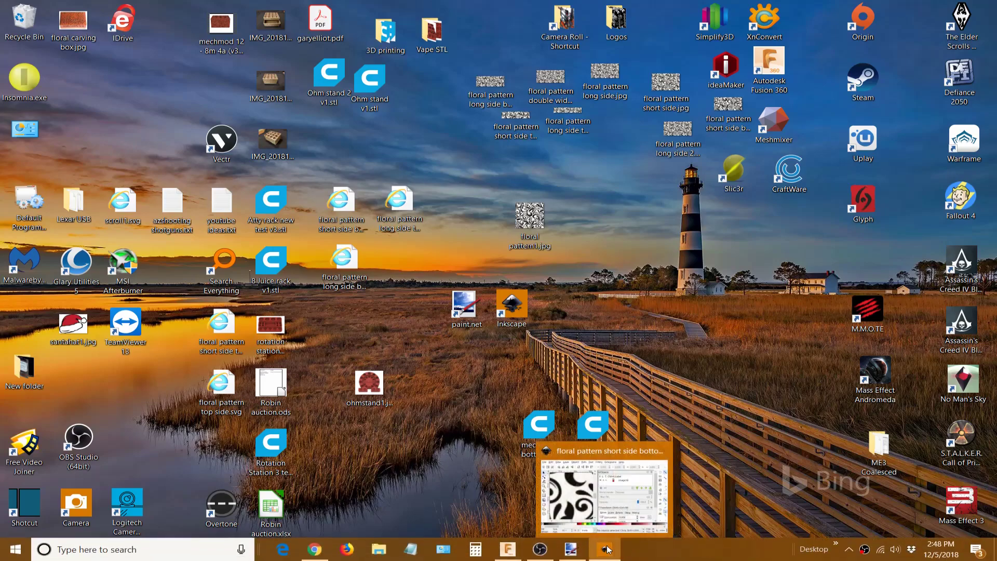
click(607, 549)
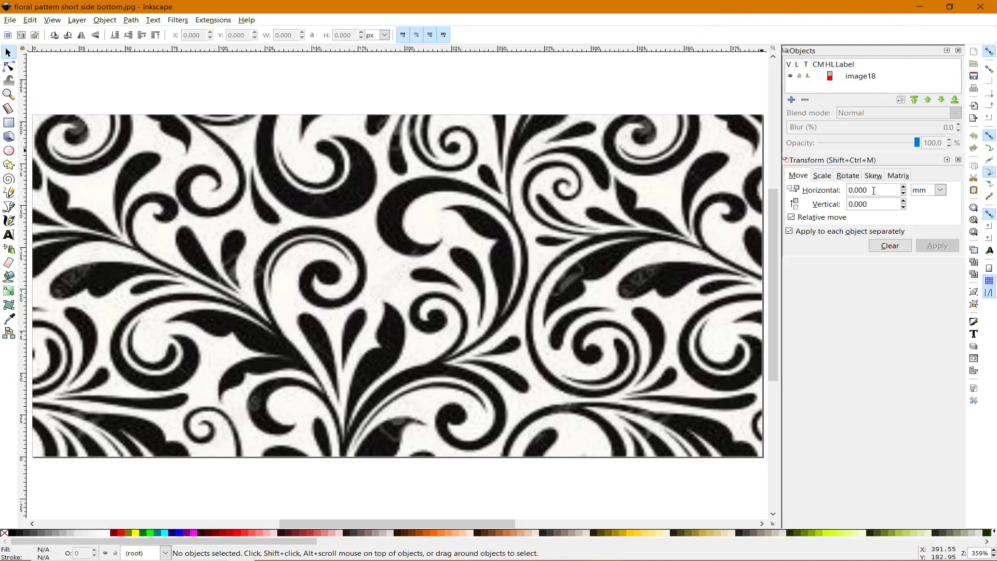
click(823, 176)
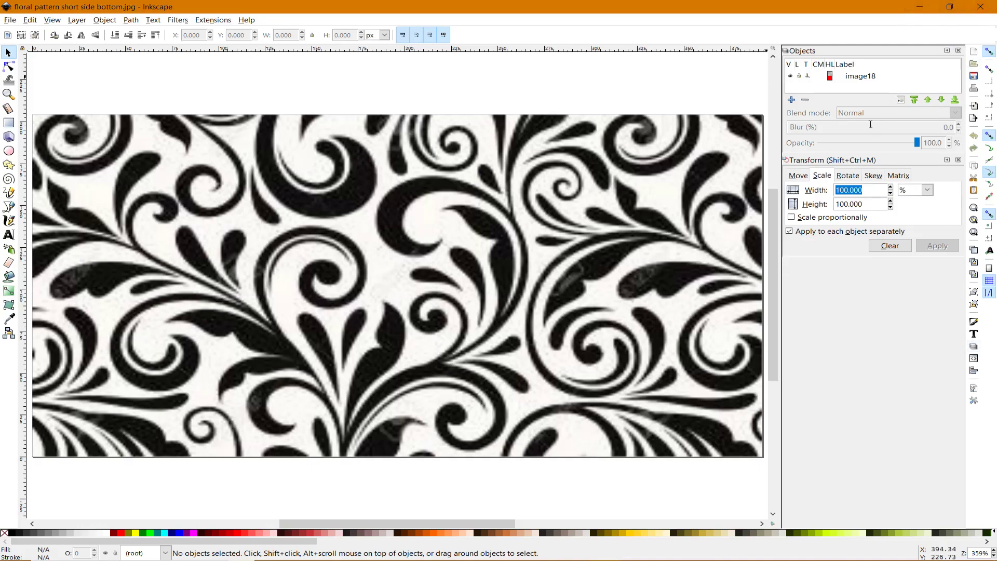
click(104, 21)
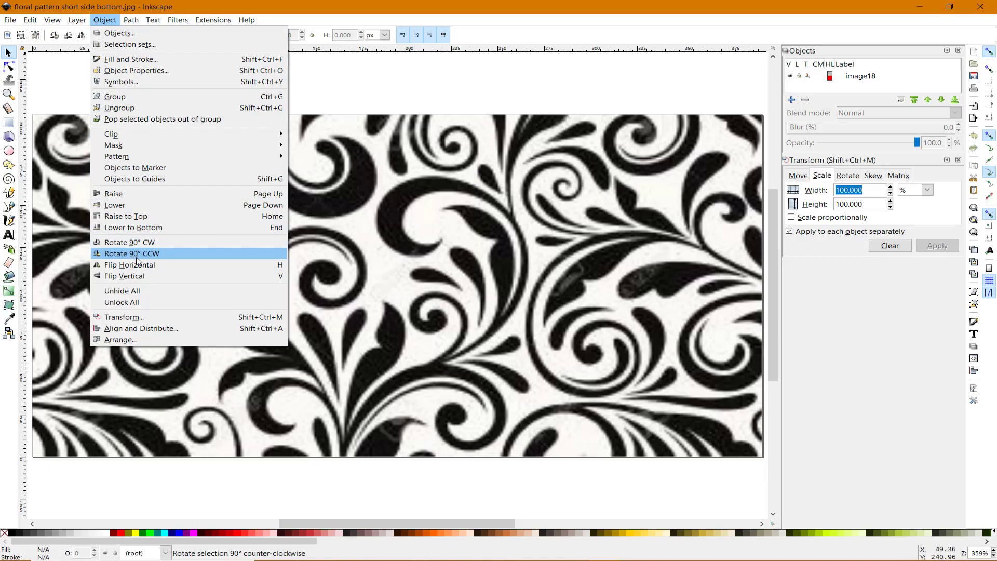
click(856, 36)
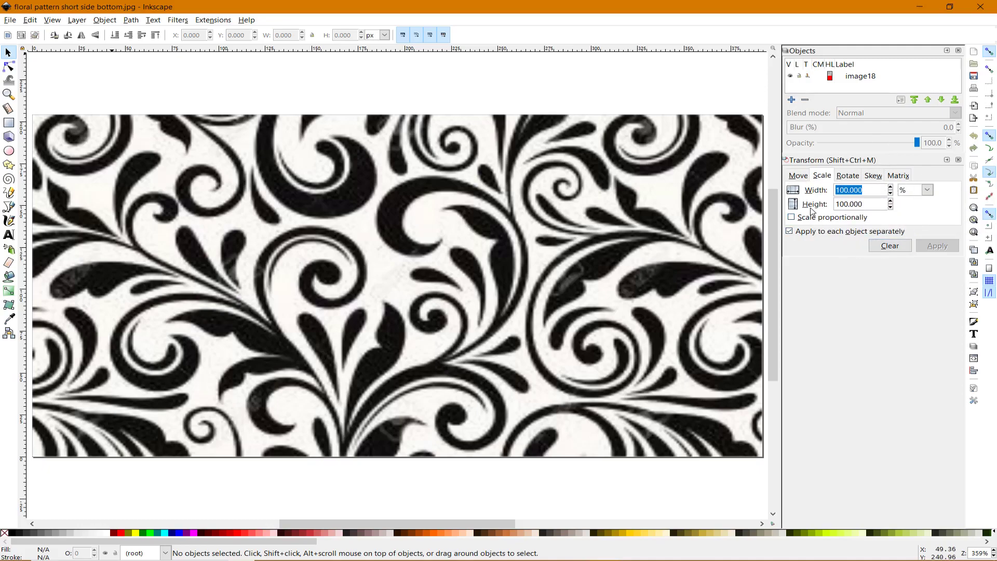
click(928, 191)
click(919, 217)
click(865, 192)
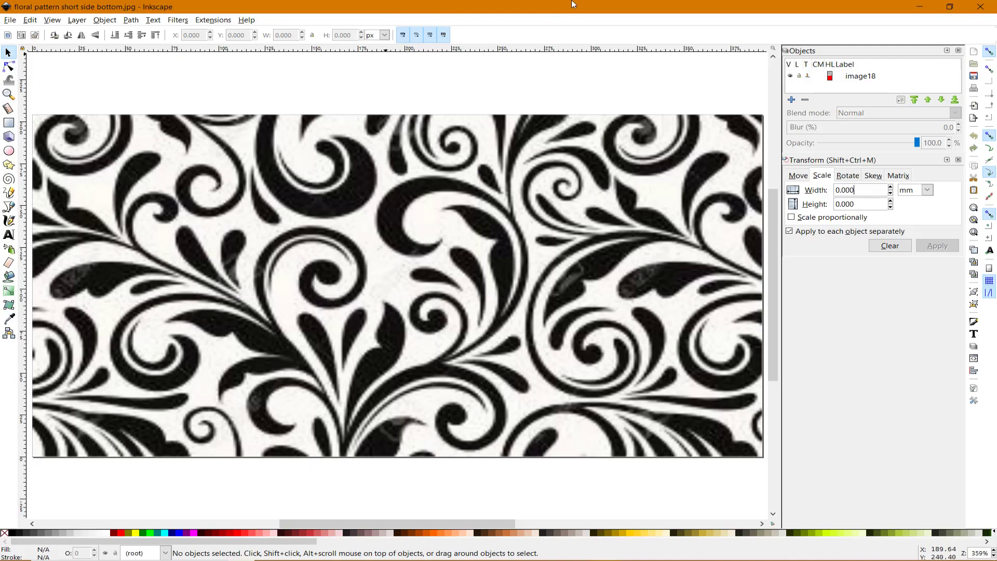
click(104, 21)
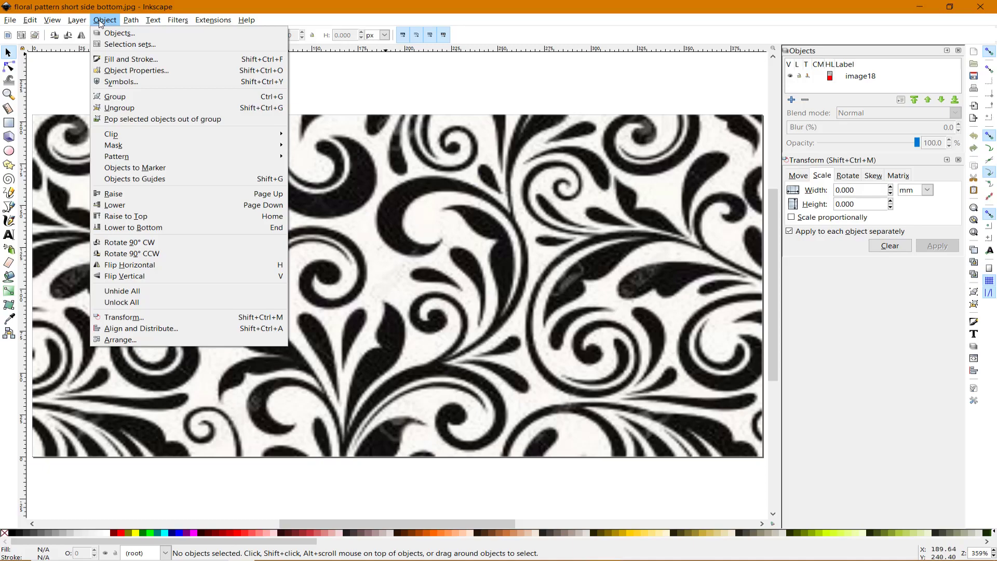
mouse_move(27, 22)
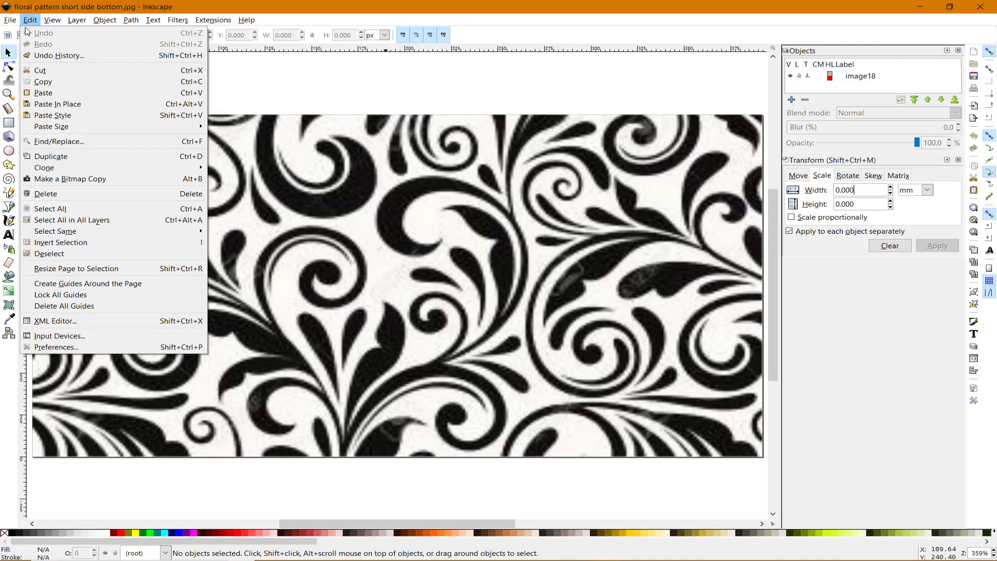
key(Escape)
- Trace the floral bitmap into a vector path with a single brightness cutoff scan at threshold 0.450, previewing it first
click(131, 20)
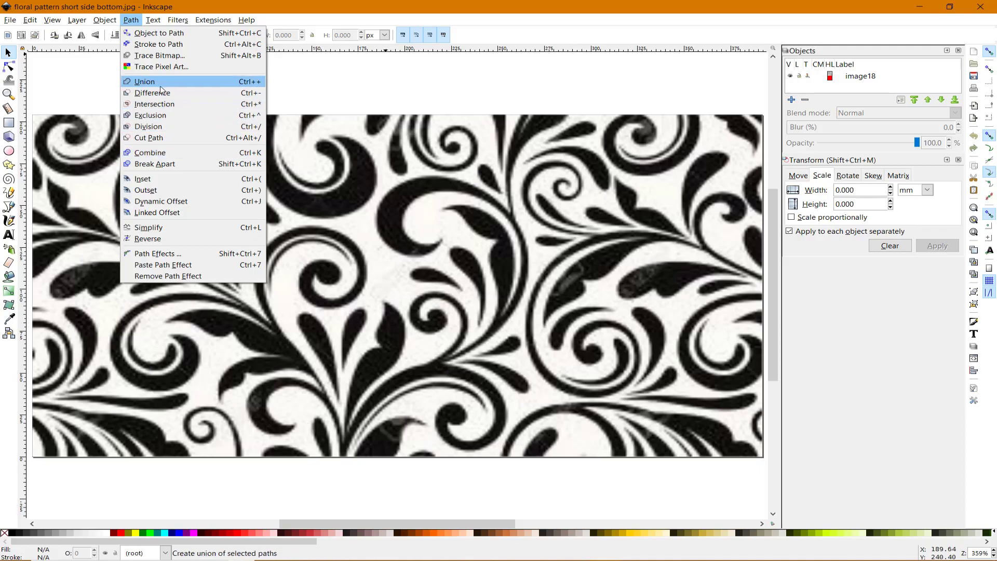
click(156, 56)
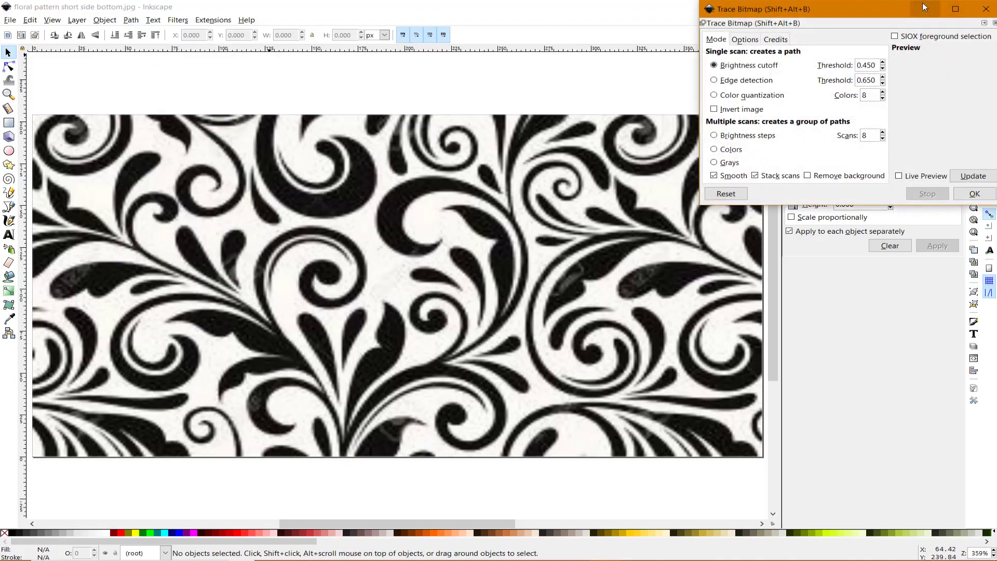
drag(856, 4, 541, 97)
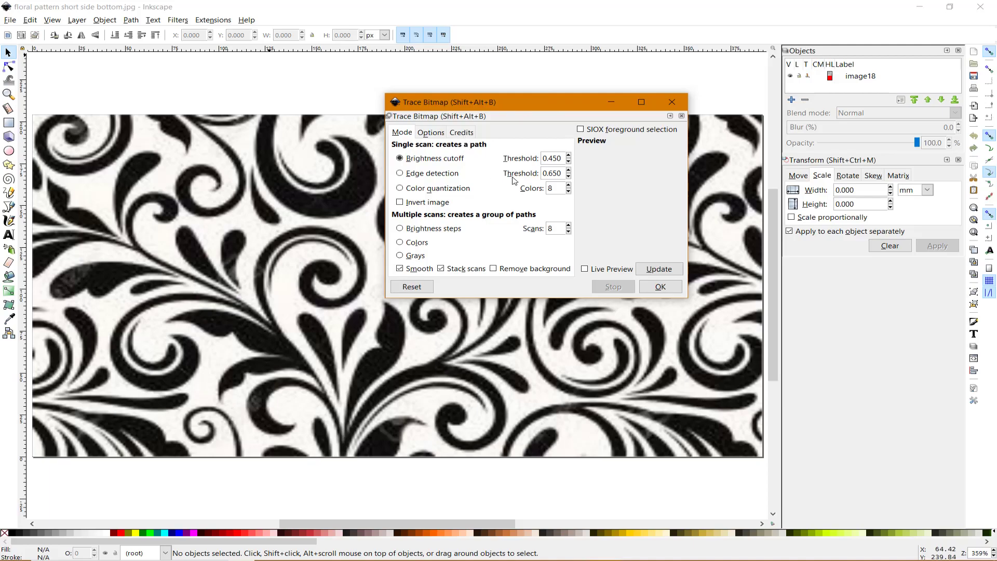
click(659, 271)
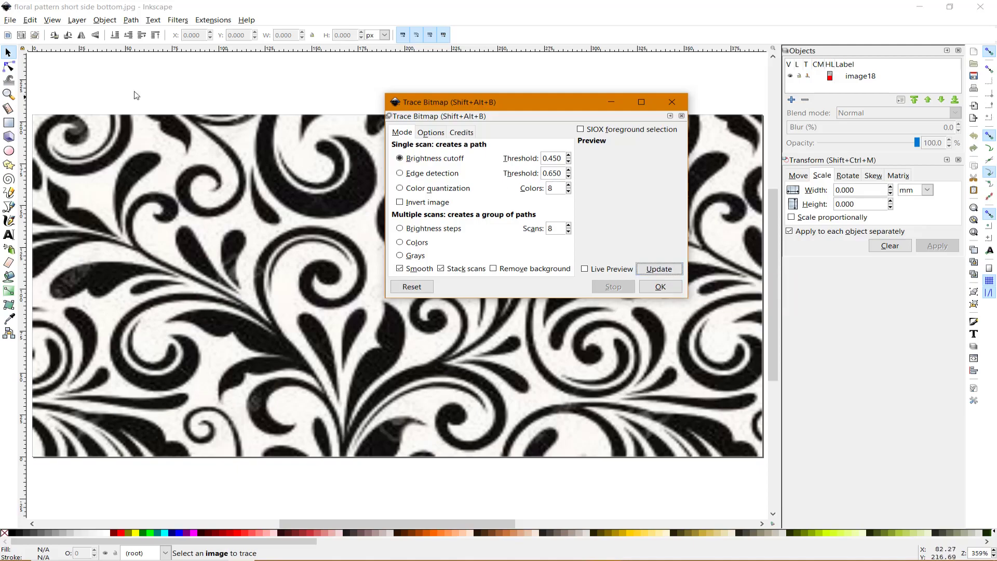
click(141, 195)
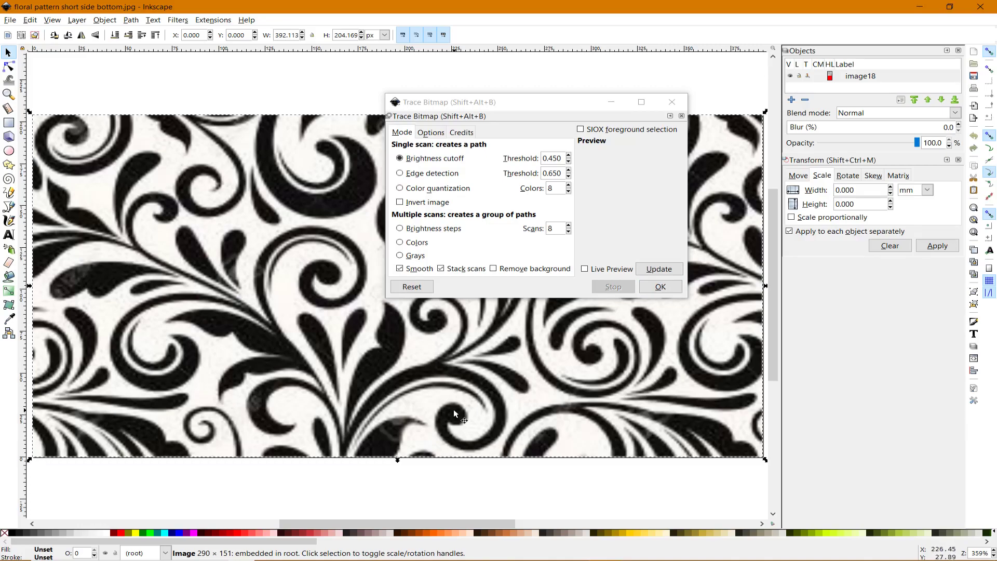
click(662, 268)
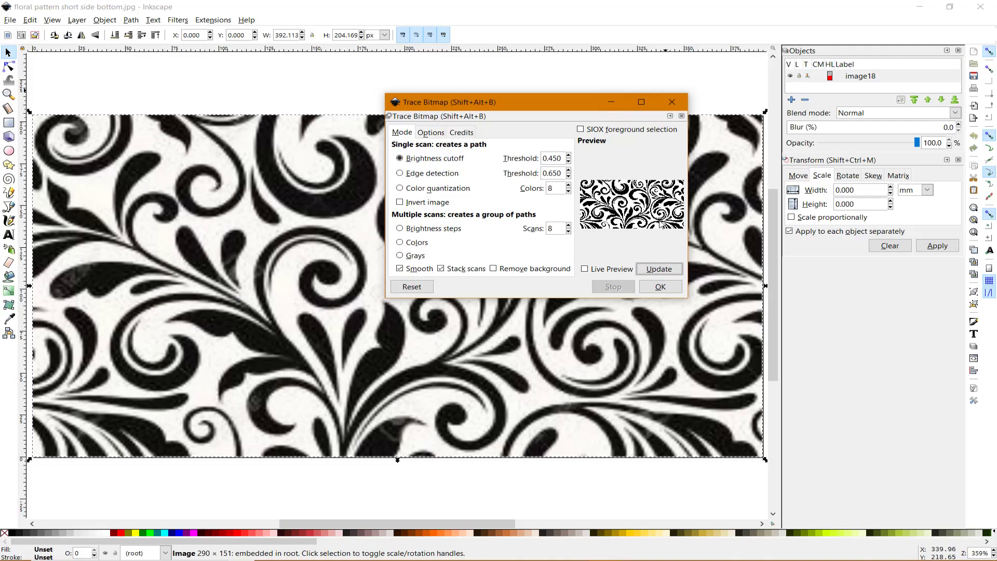
click(661, 287)
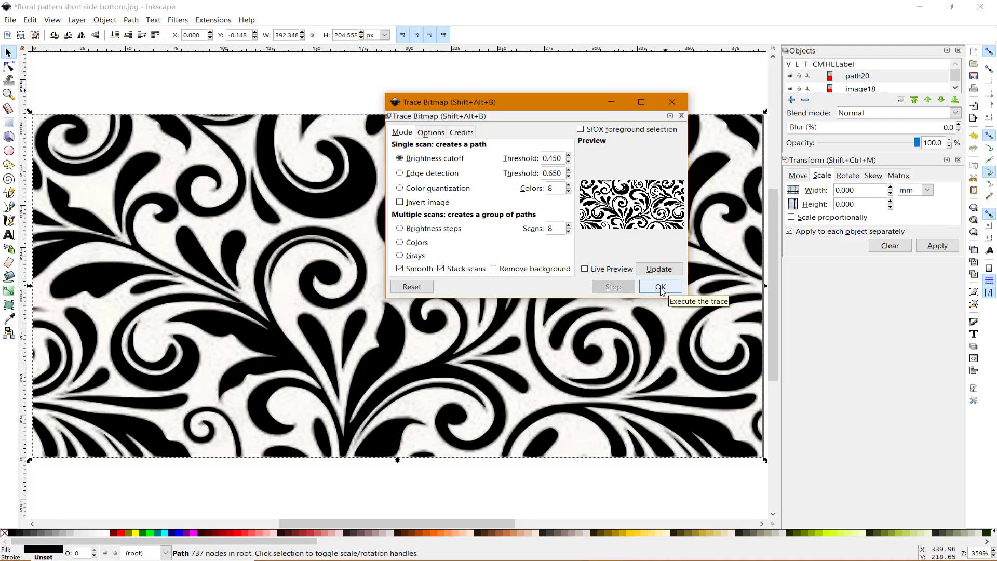
click(677, 103)
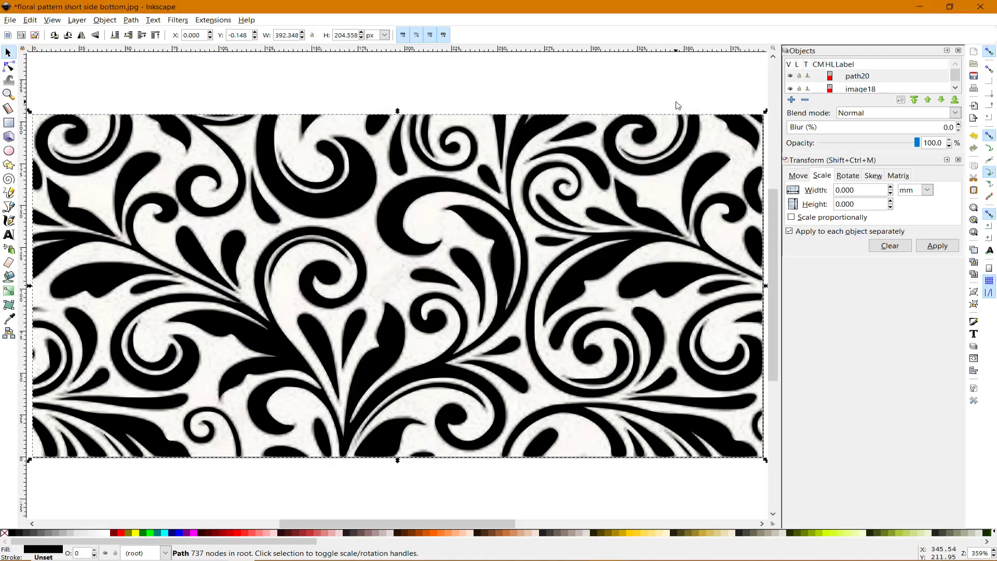
- Select the original bitmap beneath the traced path, move it down away from the path, and delete it
alt+click(366, 155)
drag(366, 154, 377, 404)
drag(776, 205, 769, 334)
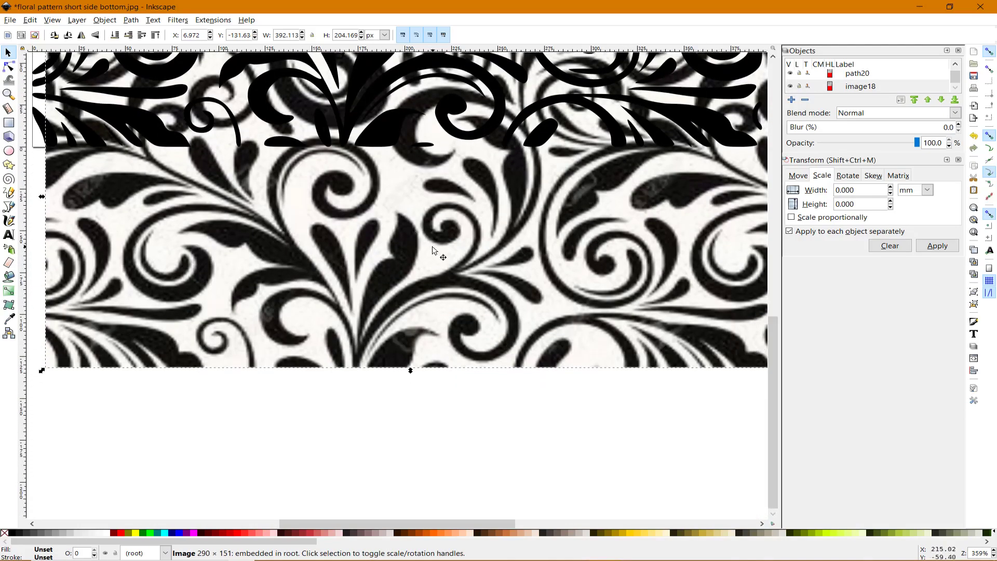
drag(771, 338, 771, 220)
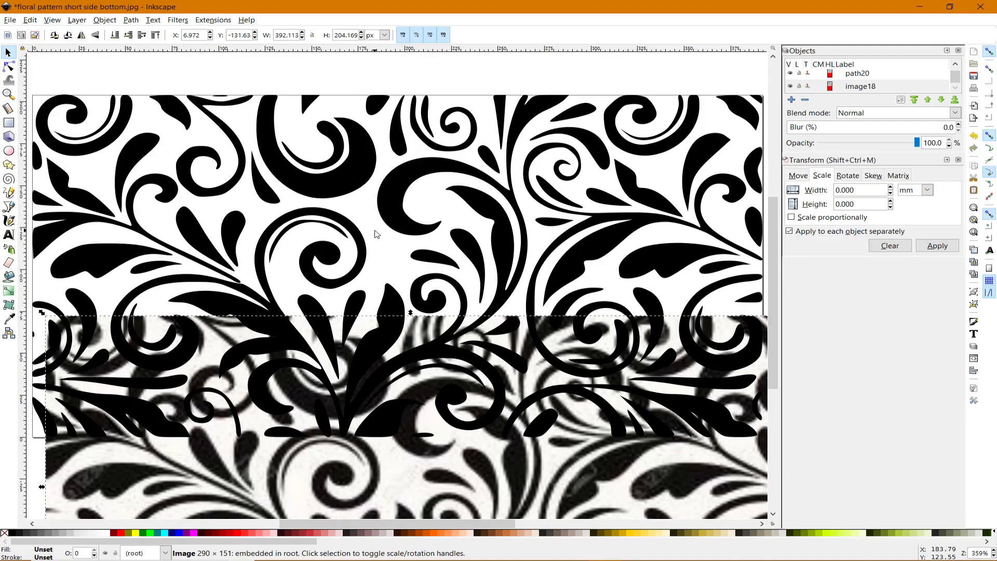
drag(773, 205, 781, 292)
click(398, 365)
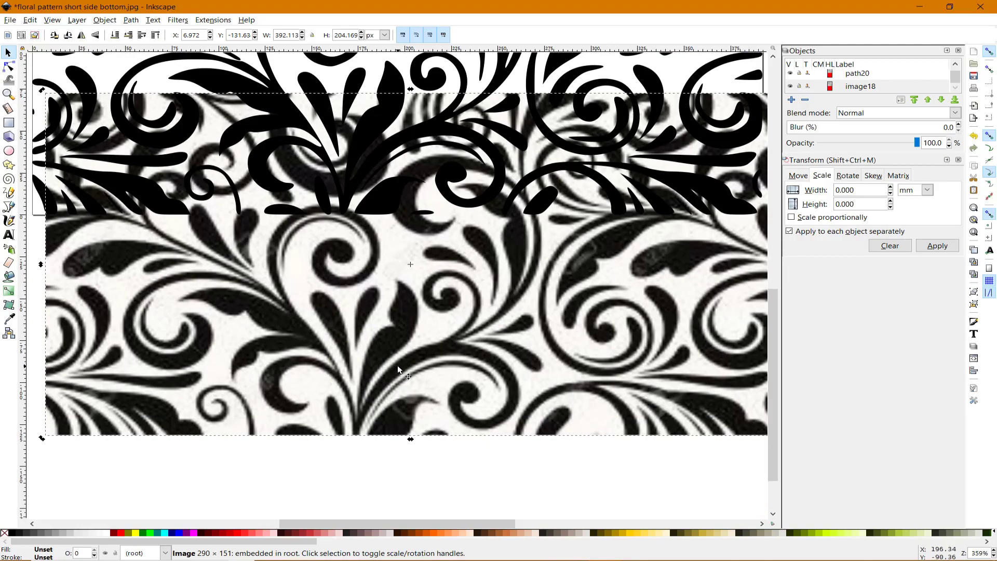
key(Delete)
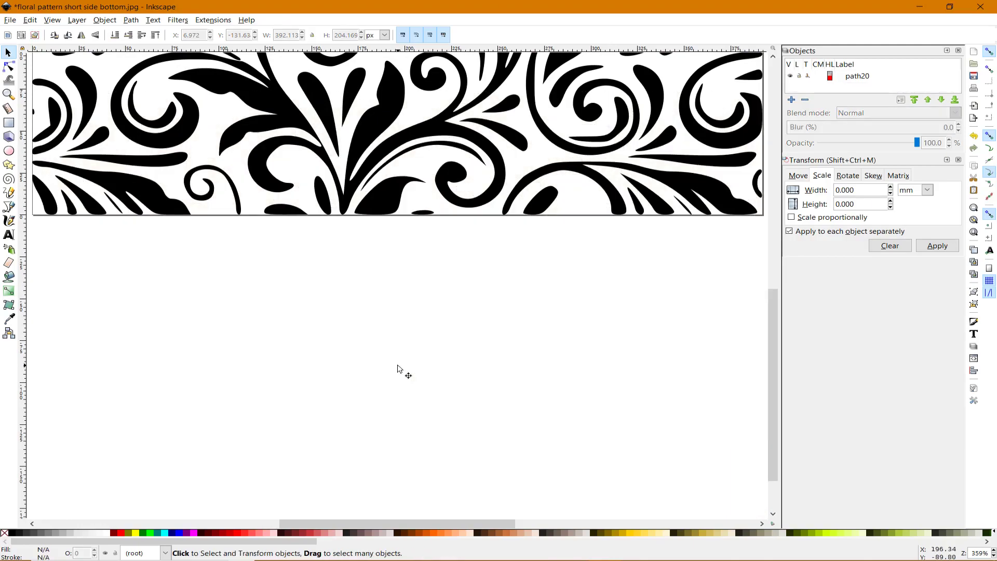
- Move the traced floral path off the page origin to about X 15.9 px, Y -16.9 px
scroll(397, 366, up, 5)
scroll(398, 368, up, 12)
scroll(502, 86, down, 10)
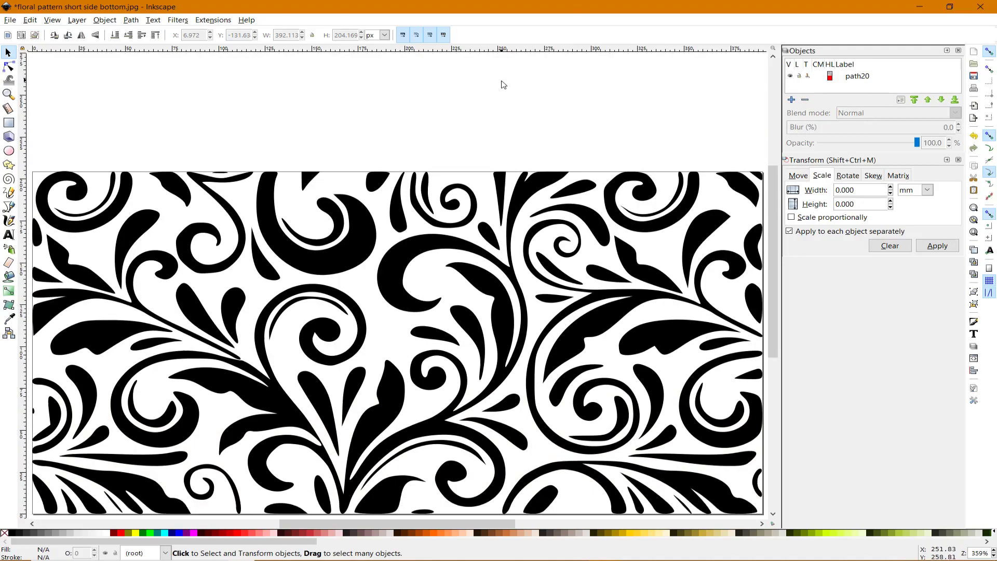
scroll(502, 96, up, 7)
scroll(502, 99, down, 4)
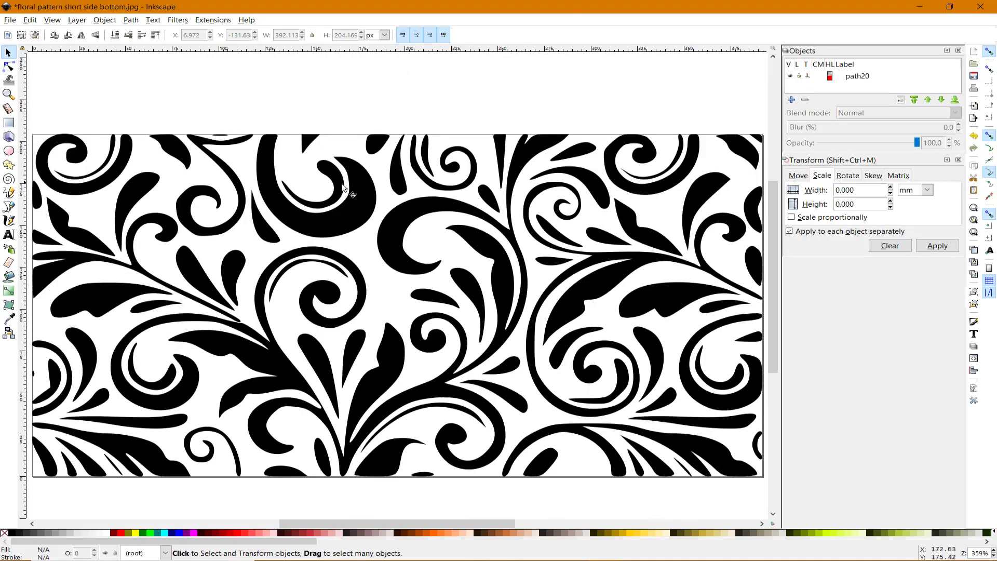
mouse_move(314, 202)
mouse_down()
mouse_move(388, 263)
mouse_move(311, 200)
mouse_move(323, 198)
mouse_move(314, 202)
mouse_move(323, 209)
mouse_up()
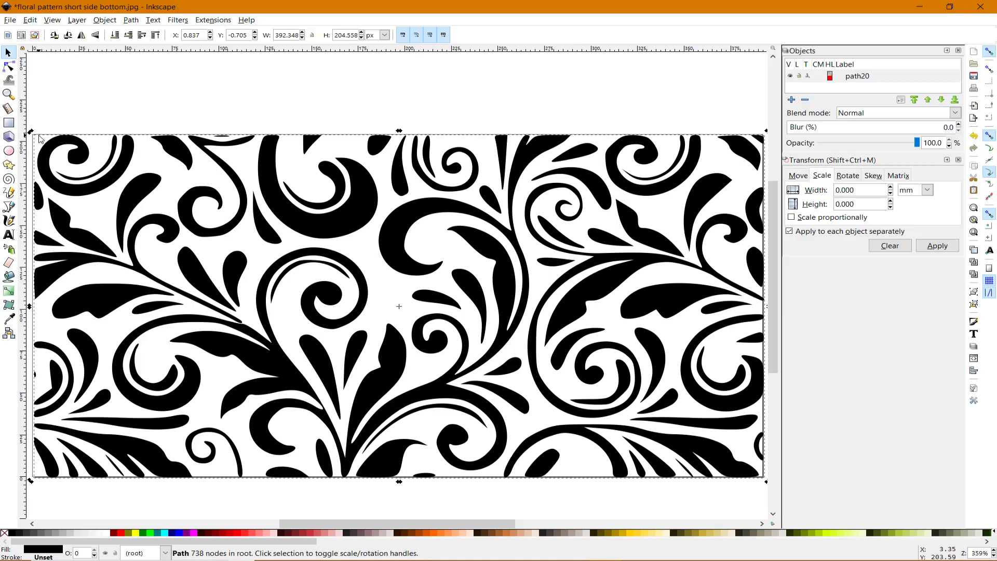
drag(51, 160, 79, 187)
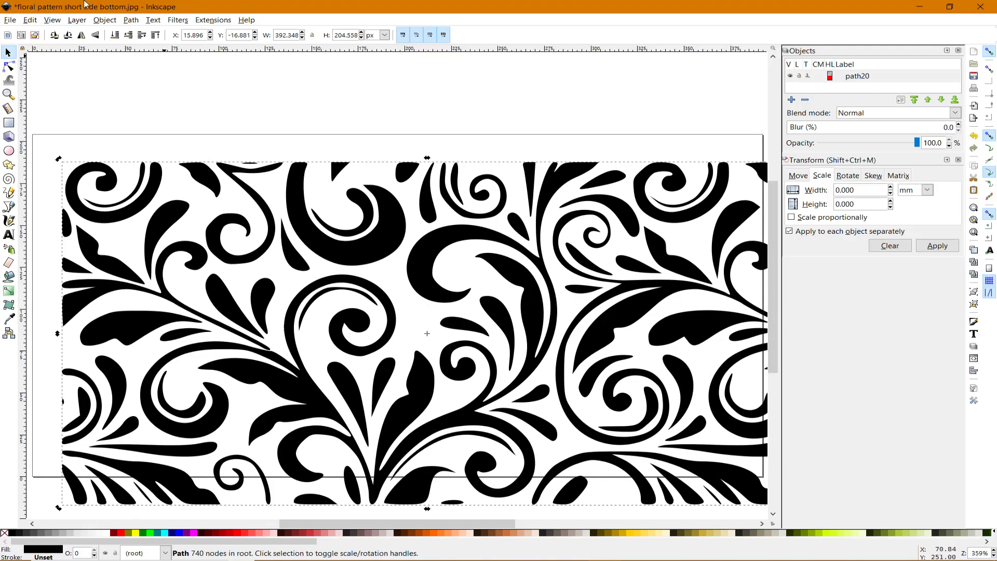
click(9, 20)
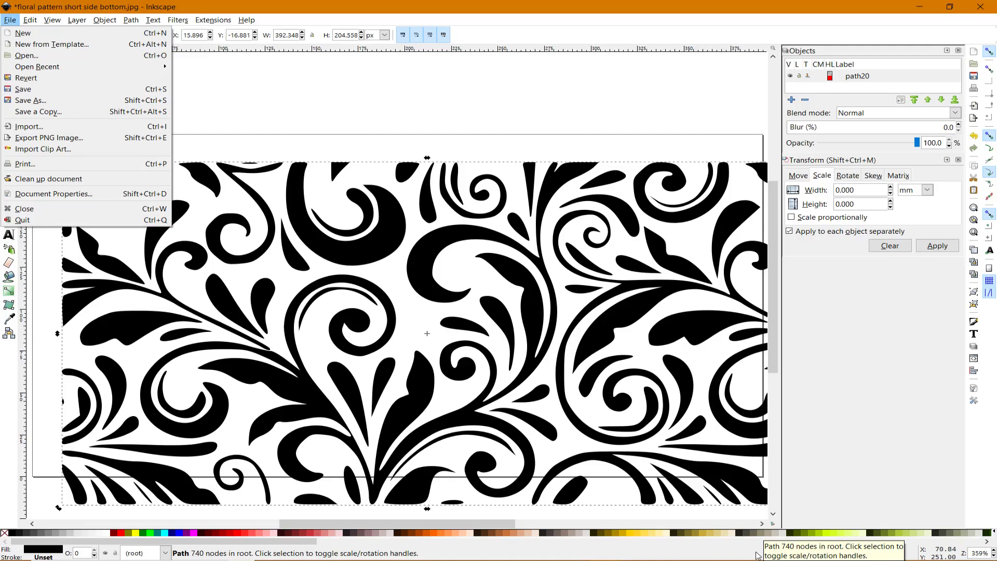
click(37, 102)
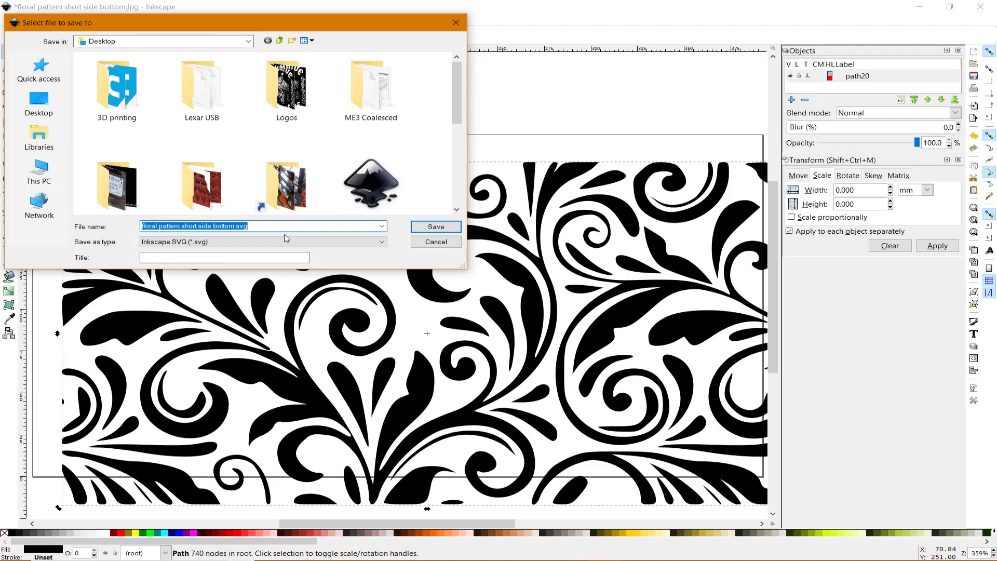
click(436, 242)
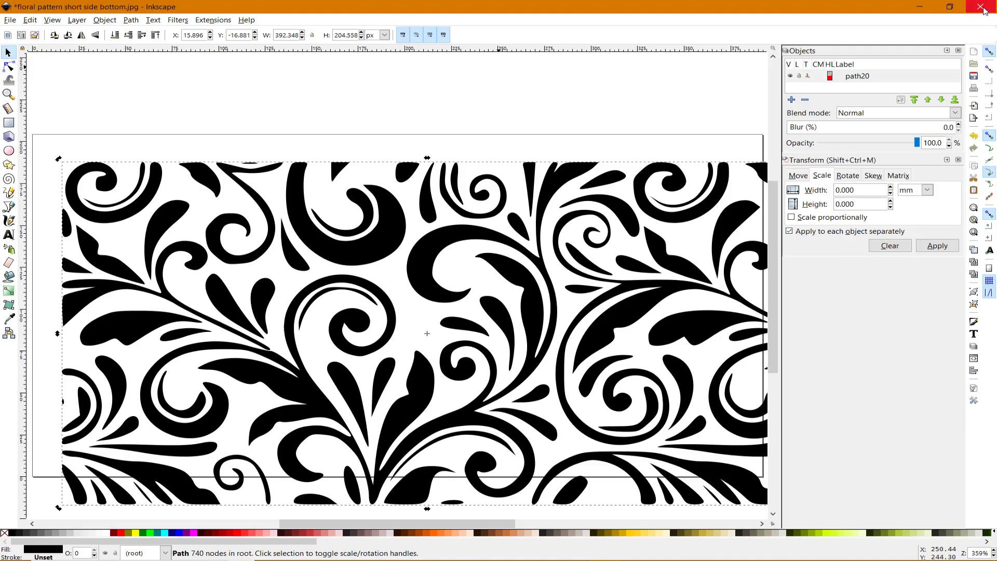
- Close Inkscape without saving the traced document and switch to the box model in Fusion 360
click(981, 7)
click(416, 329)
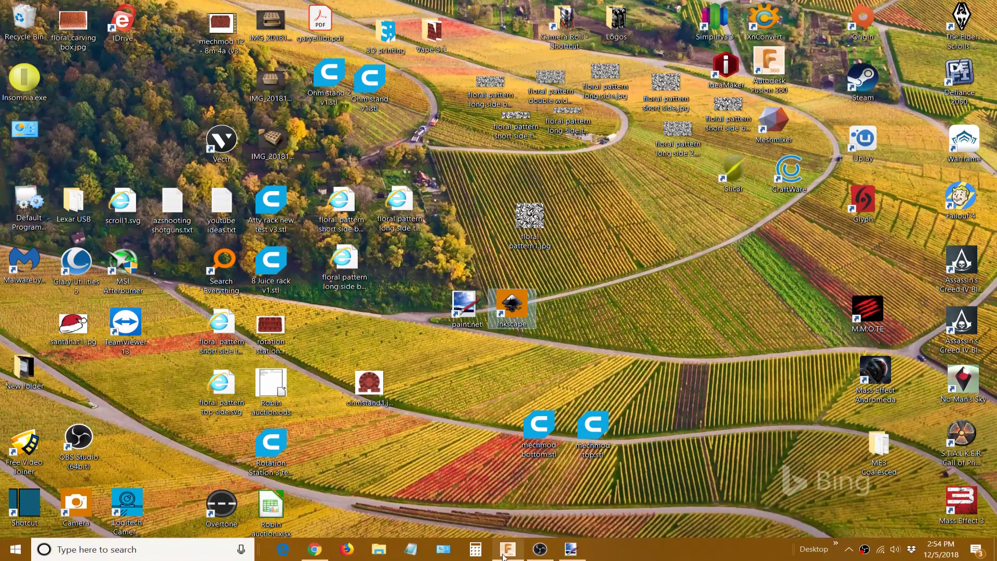
click(507, 550)
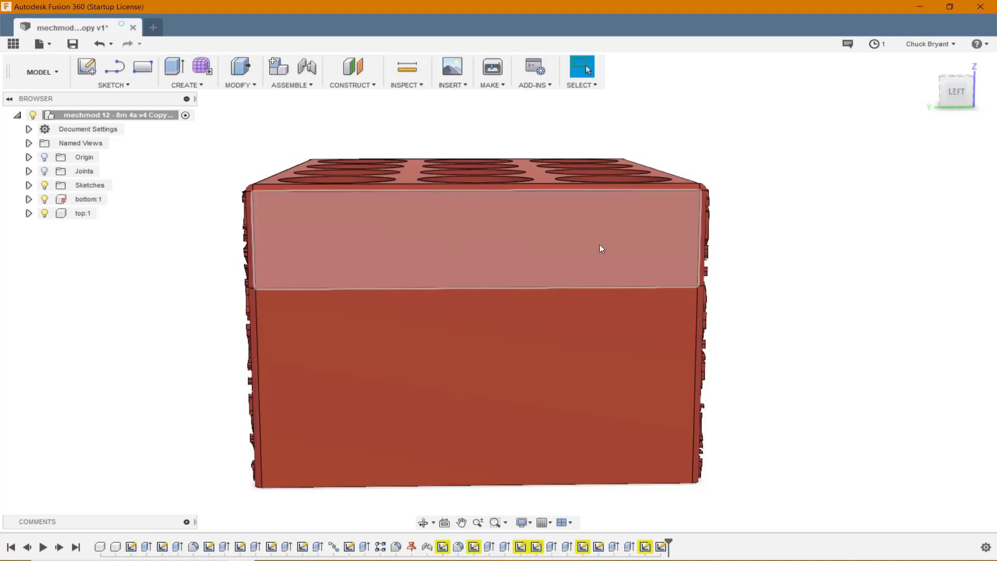
- Lift the lid up off the box's lower part to look inside, and undo the move
drag(552, 164, 547, 167)
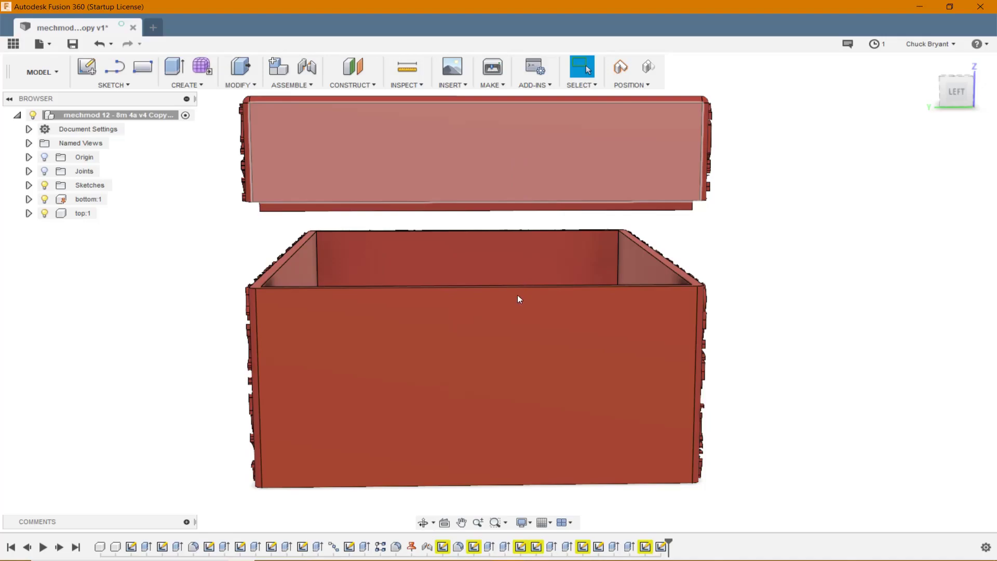
key(ctrl+z)
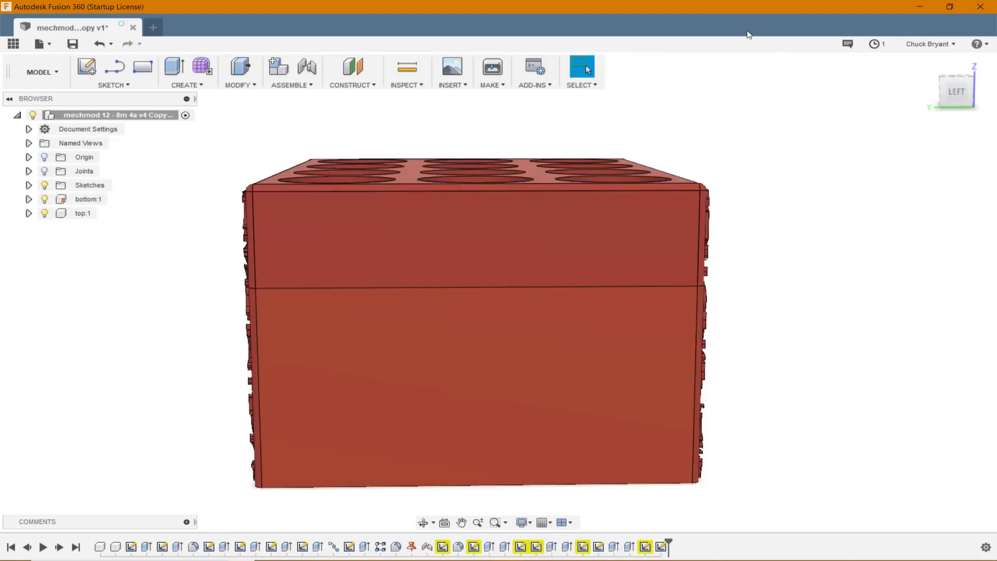
- Insert "floral pattern short side bottom.svg" from the Desktop onto the short side face of the box's lower part
click(455, 88)
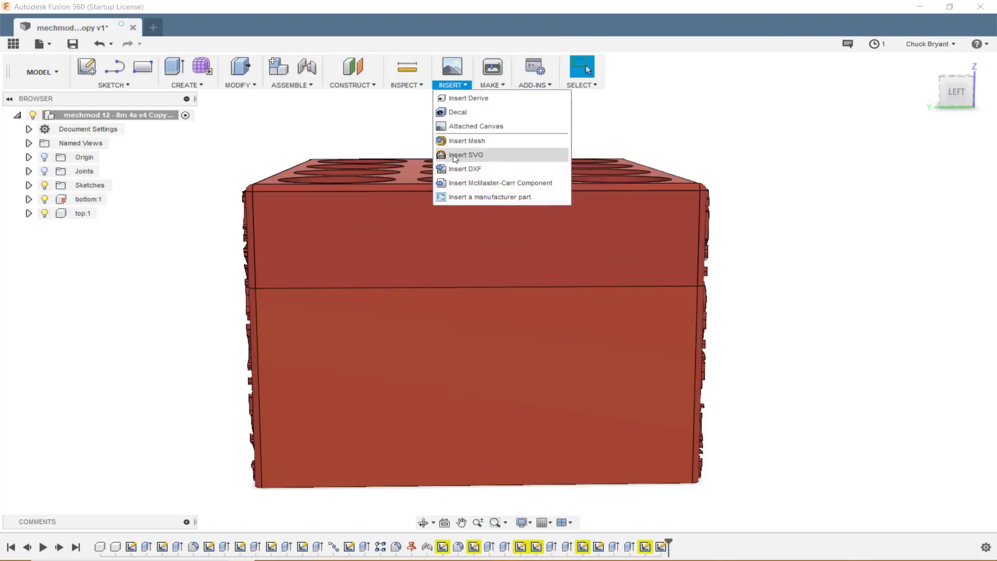
click(454, 157)
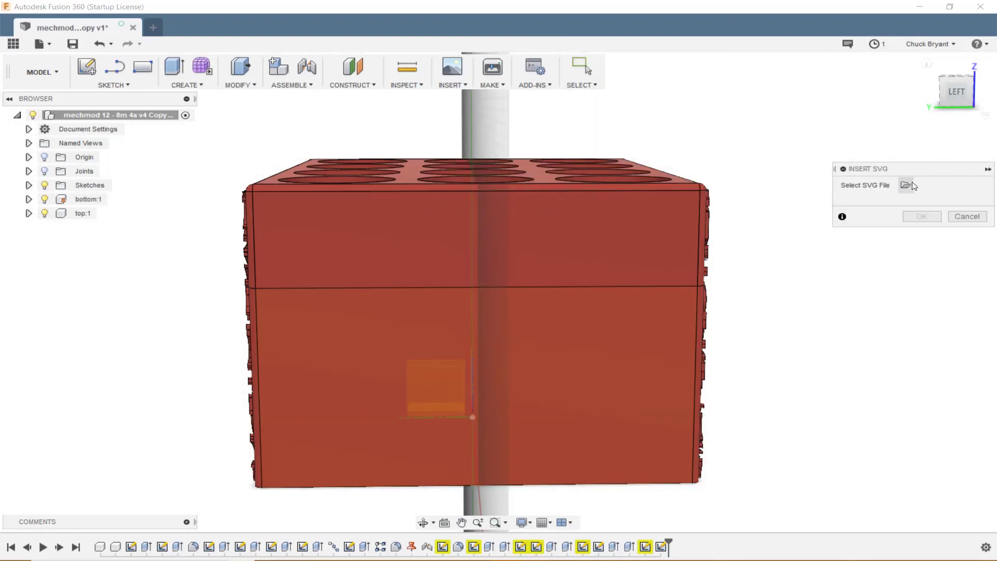
click(906, 185)
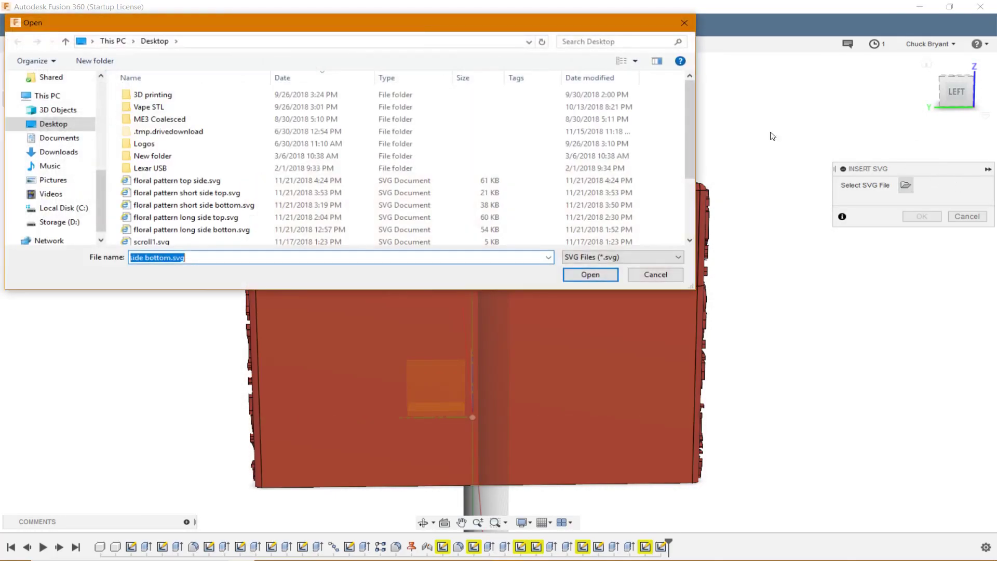
scroll(226, 168, down, 1)
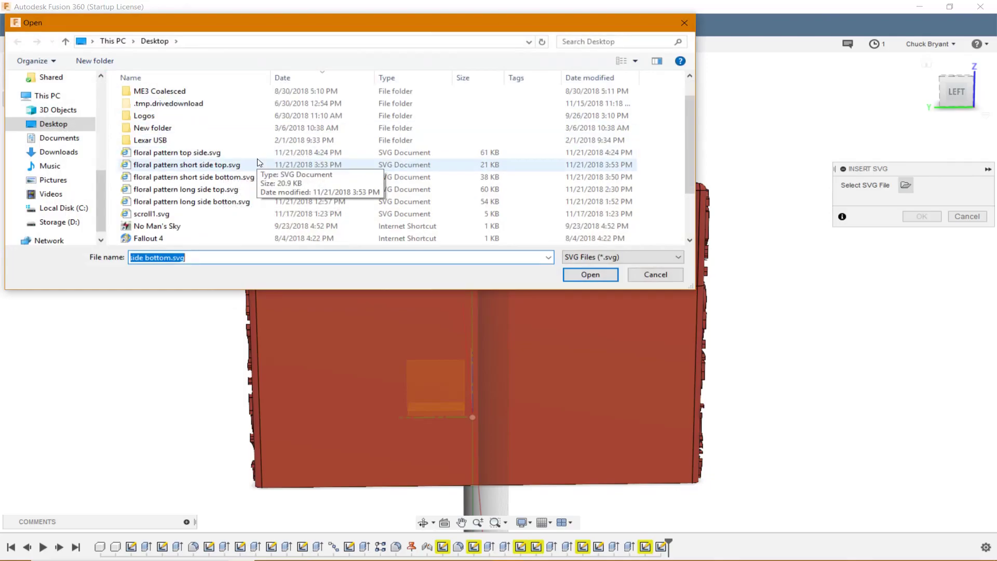
click(251, 178)
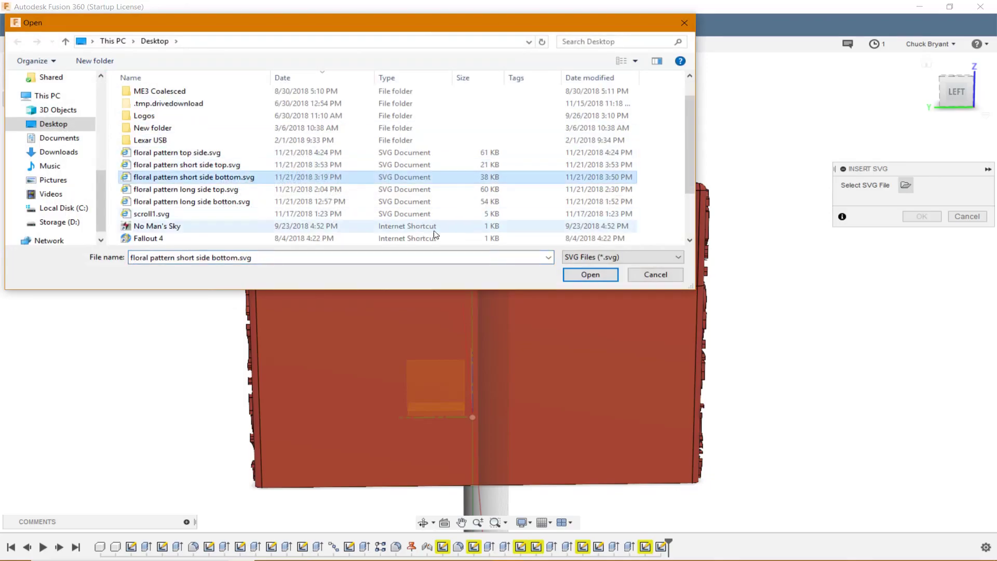
click(590, 275)
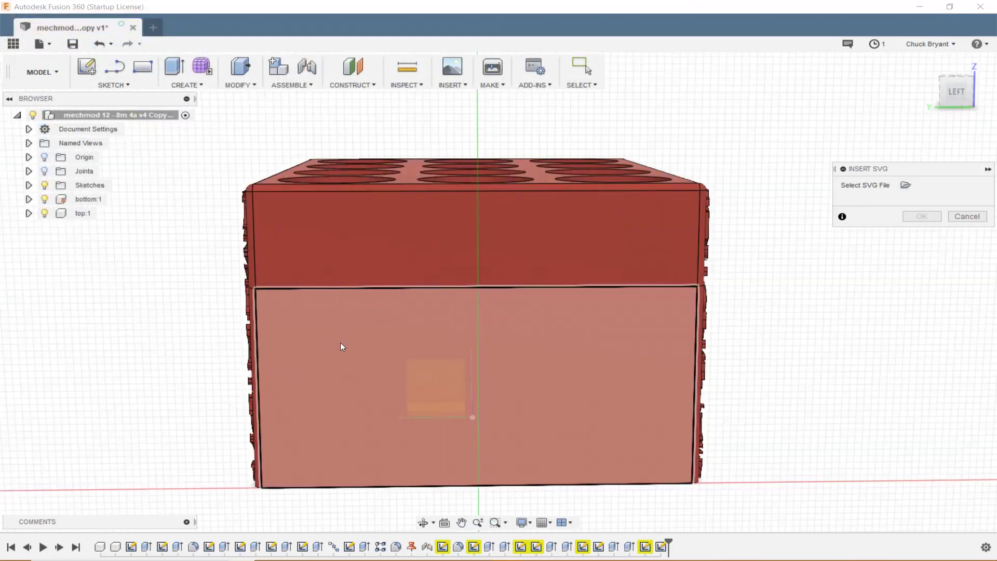
click(341, 345)
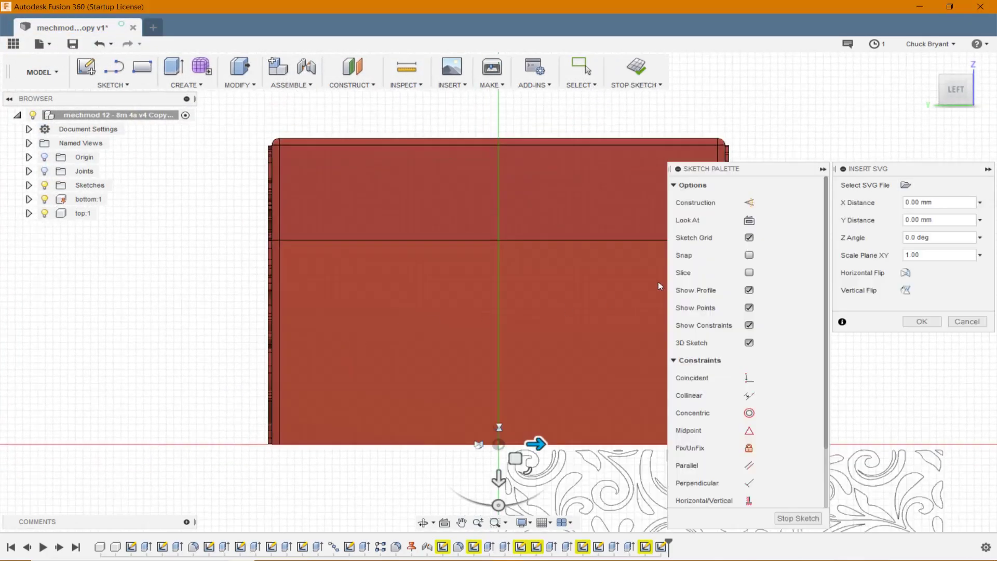
- Position the inserted floral SVG at about X -59.7 mm, Y -61.6 mm so it fills the lower short side face, and finish the insertion
drag(517, 461, 313, 250)
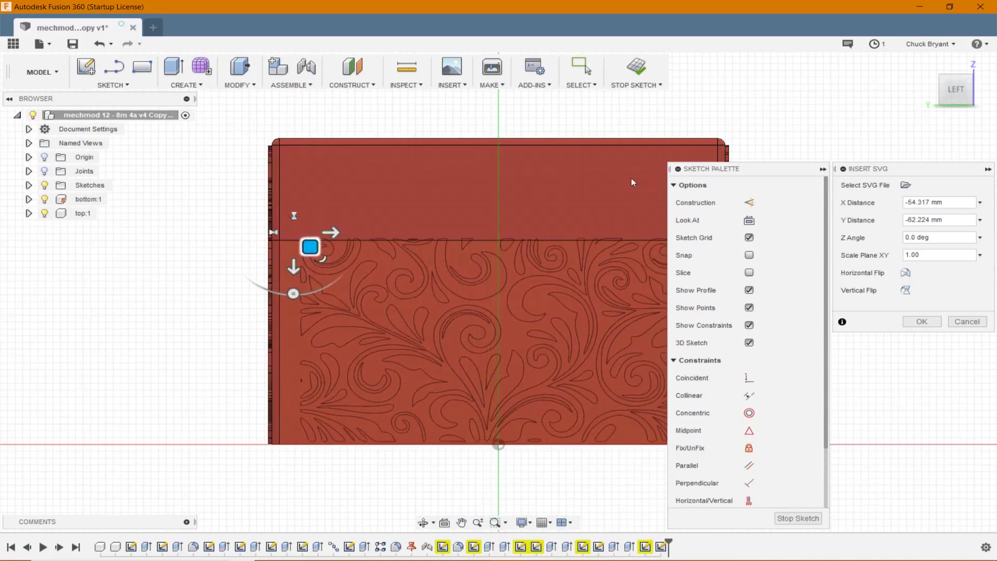
mouse_move(566, 195)
shift+middle_down()
mouse_move(500, 202)
mouse_move(564, 203)
shift+middle_up()
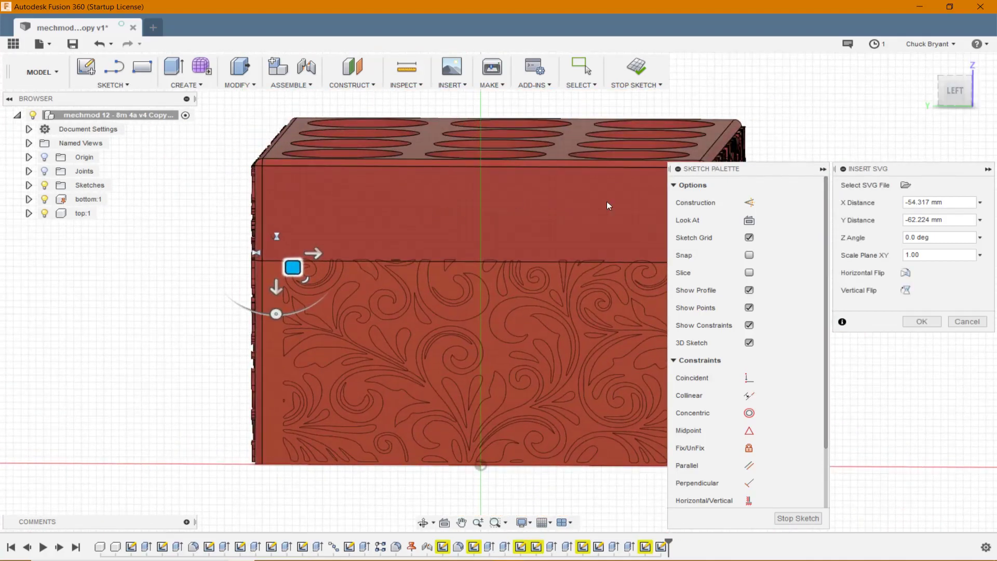
middle_drag(521, 198, 406, 174)
click(954, 90)
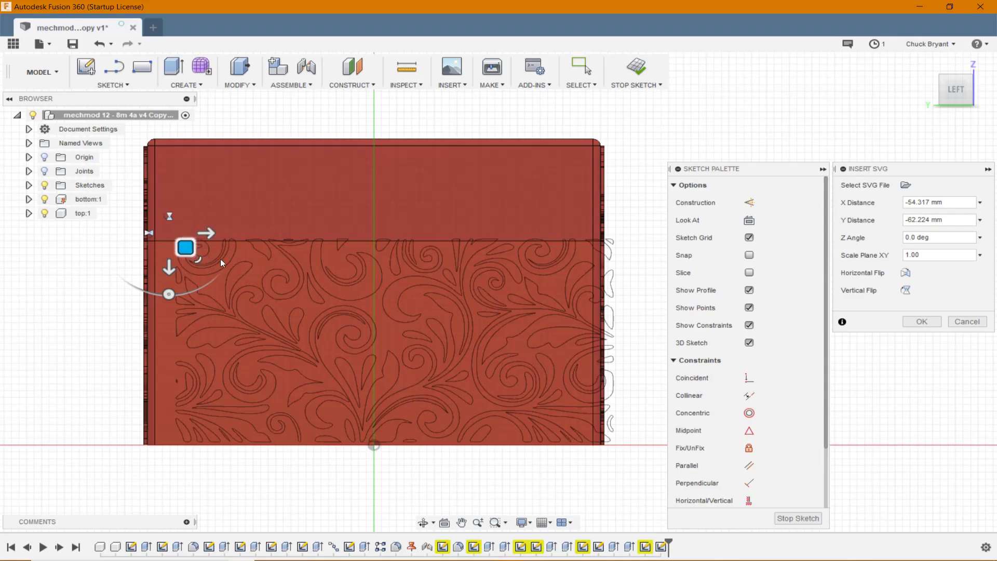
scroll(197, 253, up, 4)
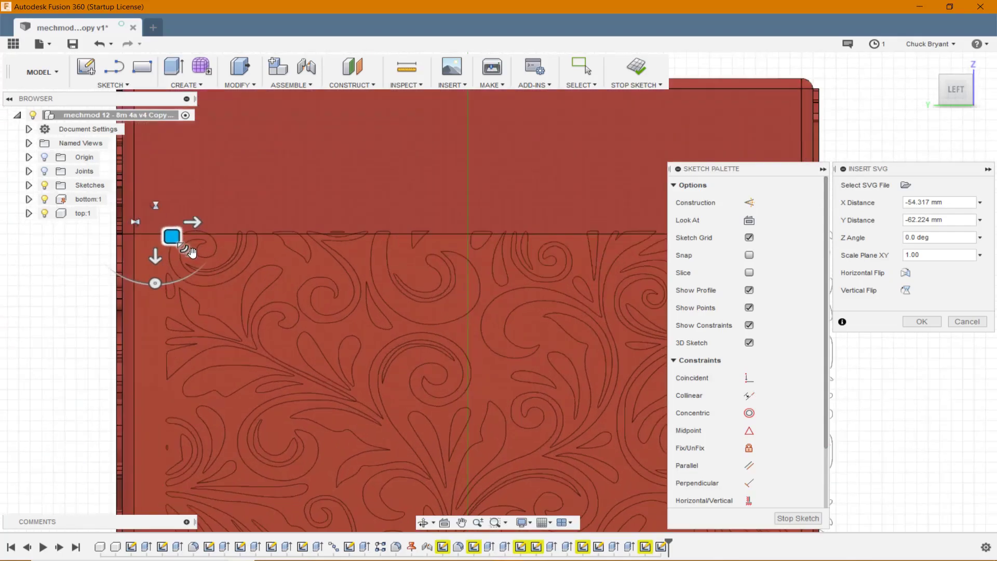
drag(166, 227, 126, 234)
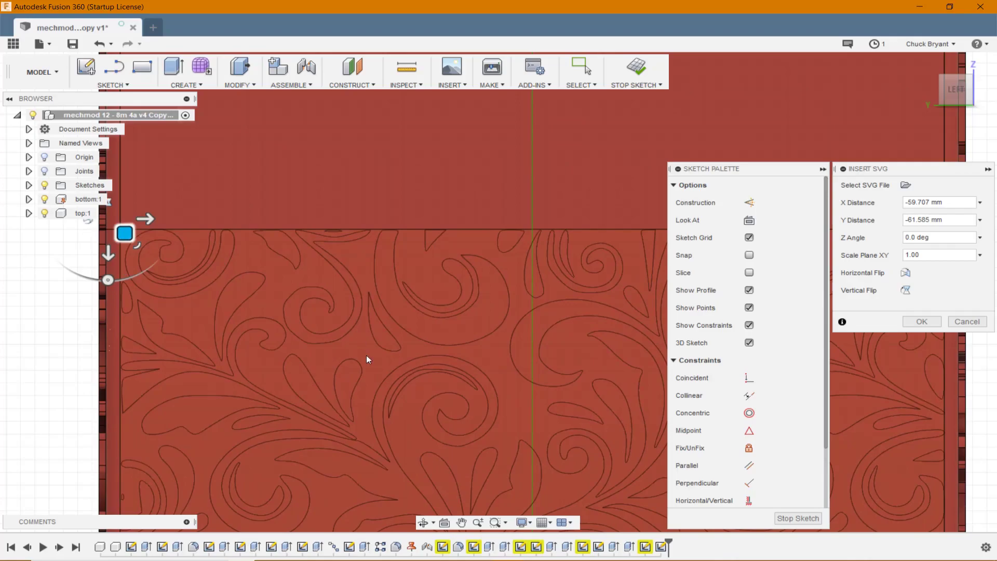
scroll(366, 354, down, 5)
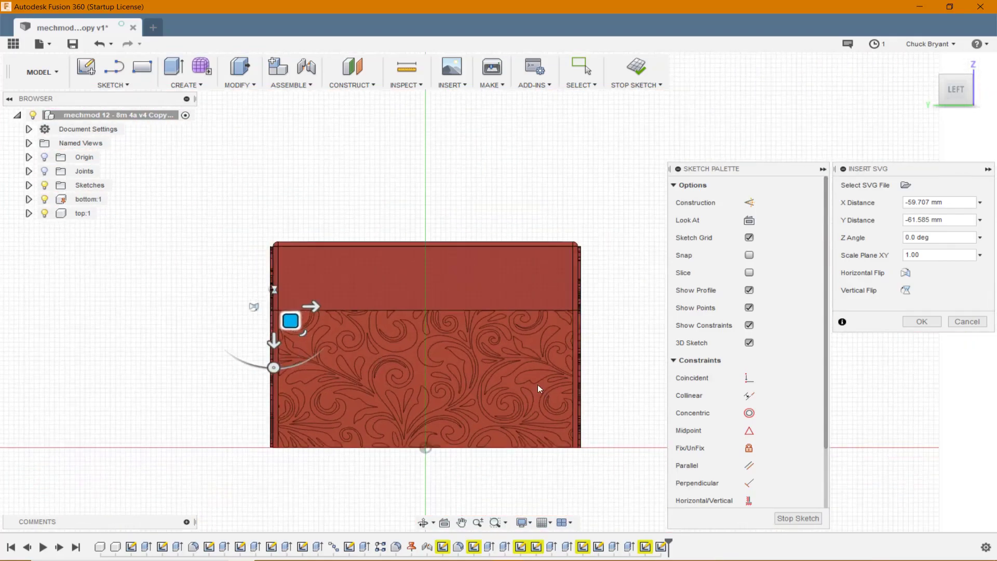
scroll(531, 390, up, 1)
middle_drag(609, 382, 617, 317)
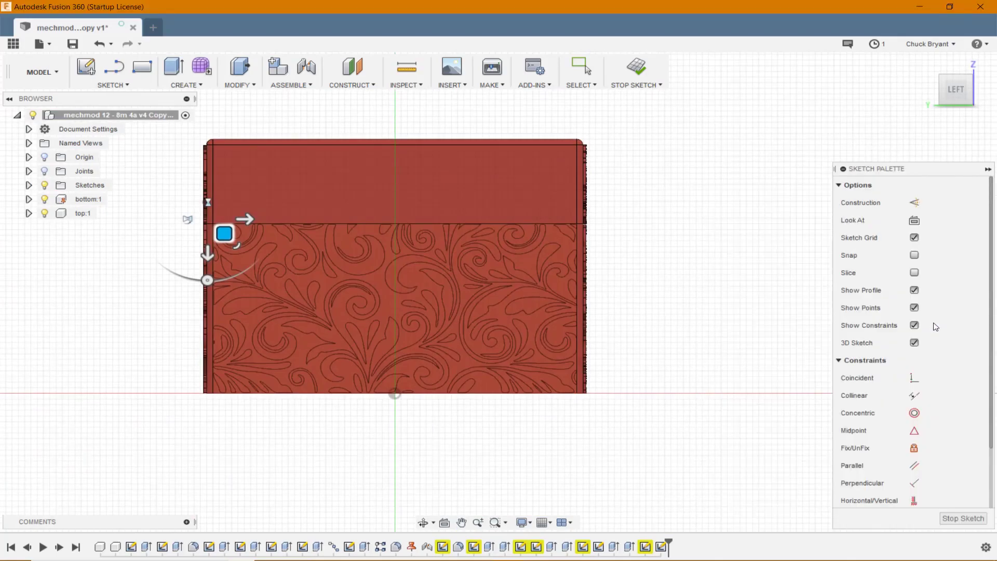
key(Escape)
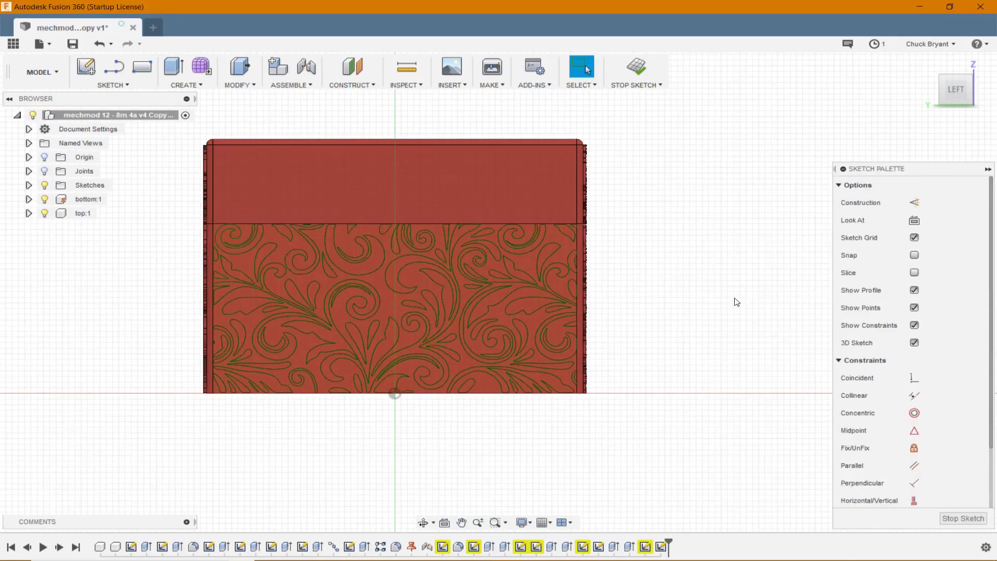
- Extrude sixteen floral profiles from the upper-left part of the lower short side's pattern by 1 mm, using the Join operation
key(q)
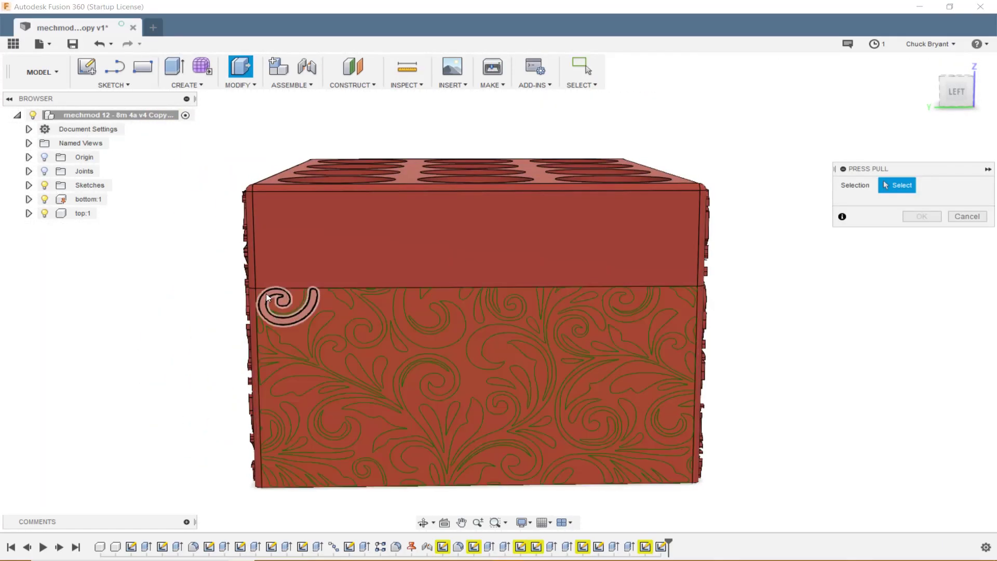
click(269, 294)
scroll(304, 327, up, 4)
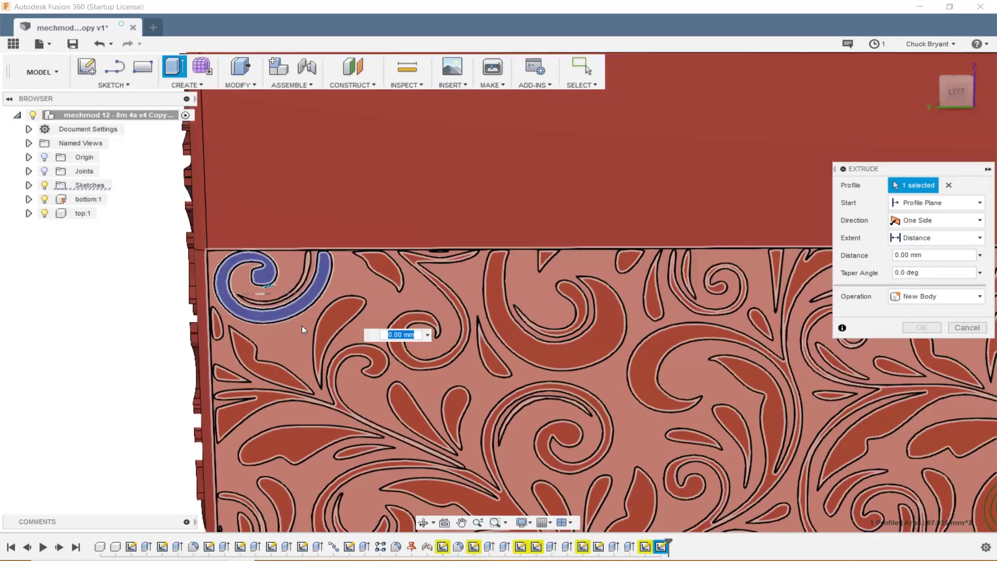
click(304, 267)
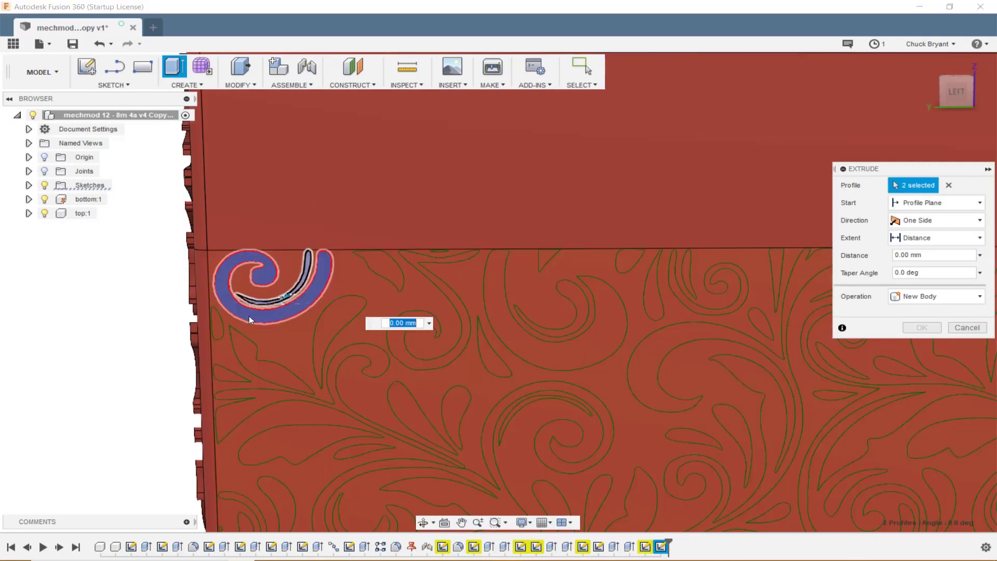
click(219, 324)
click(244, 345)
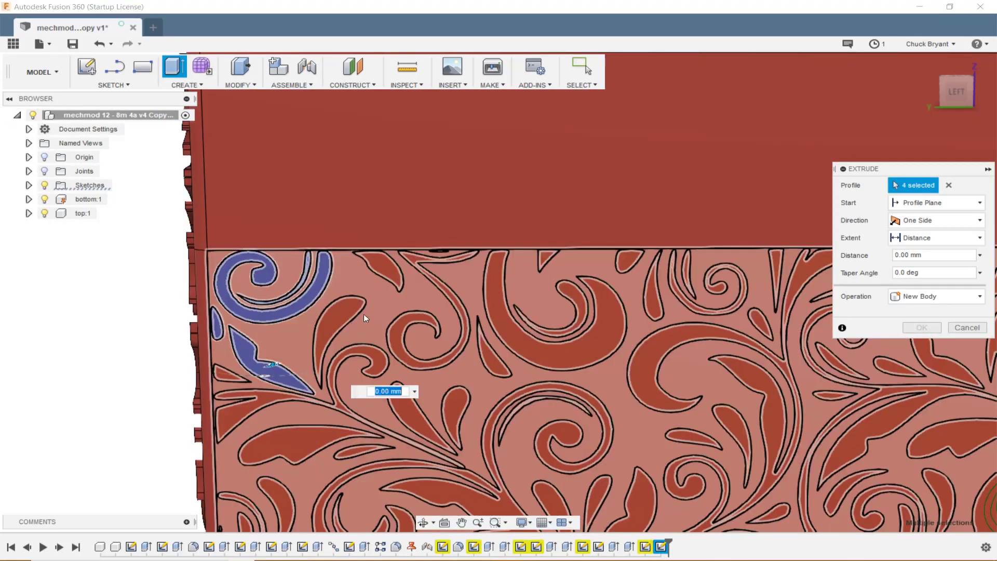
click(325, 316)
click(382, 361)
click(230, 373)
click(359, 445)
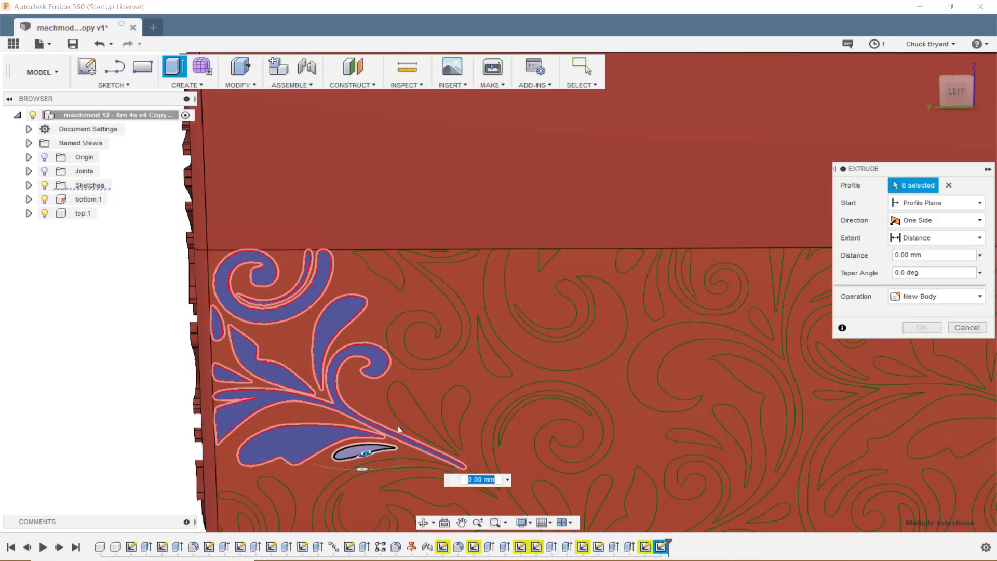
click(419, 419)
click(405, 306)
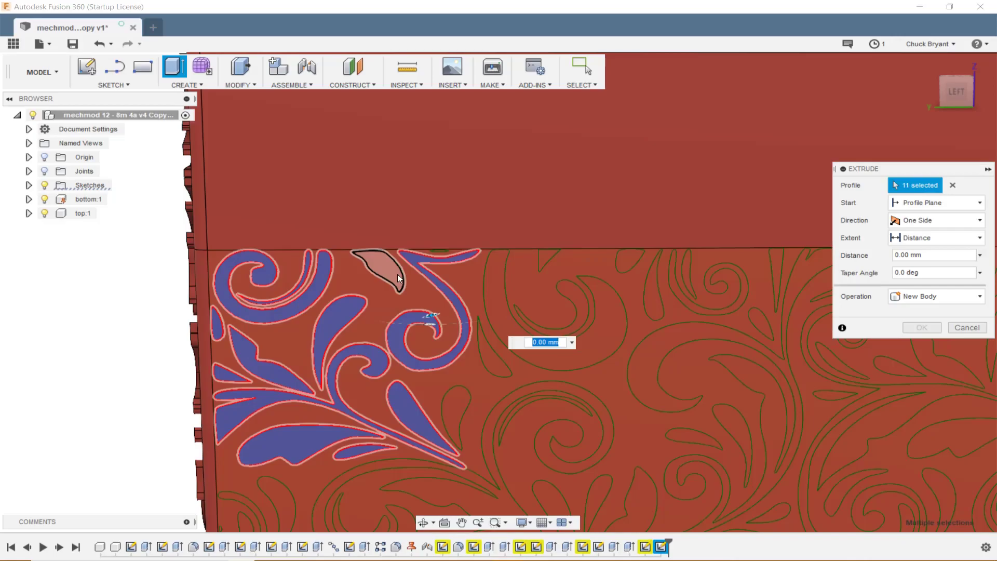
click(397, 274)
click(520, 300)
click(573, 298)
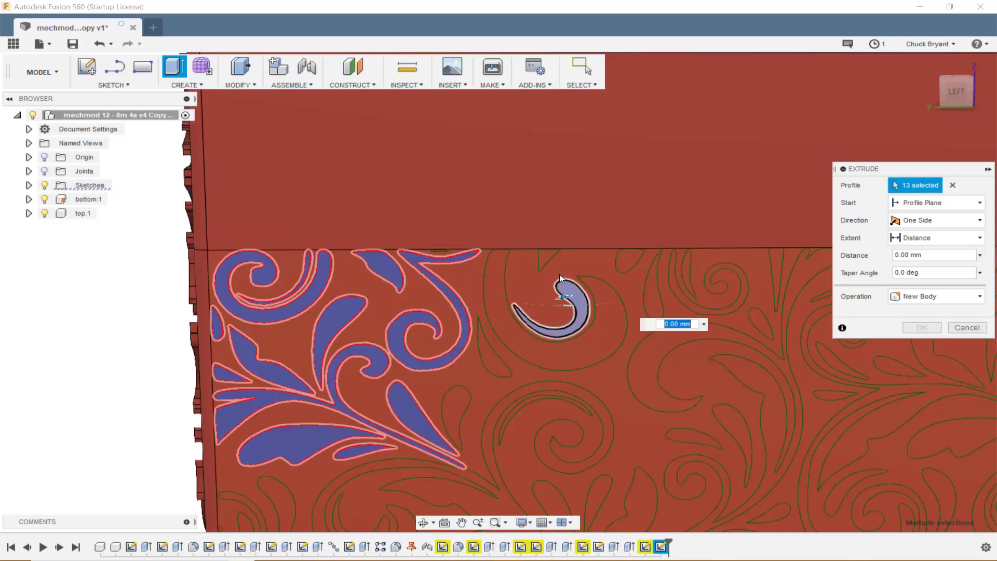
click(546, 255)
click(519, 341)
click(492, 361)
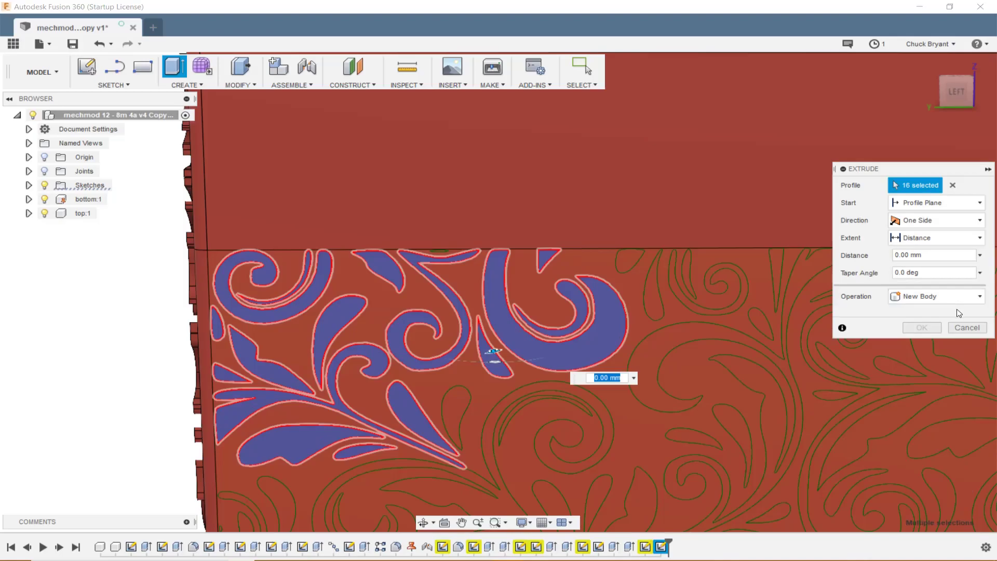
text(1)
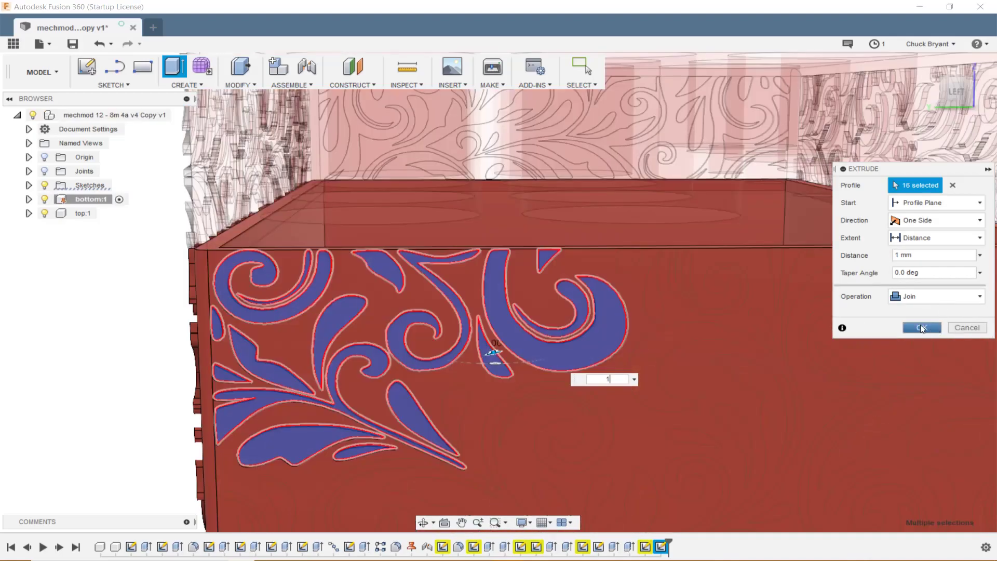
click(922, 327)
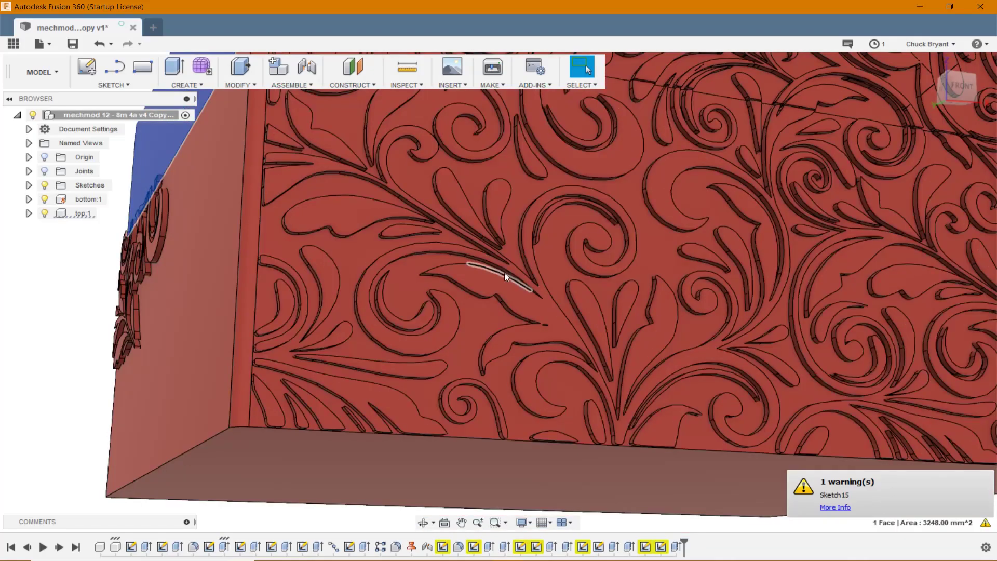
- Examine the raised floral shapes on the box's short side from an angle, next to the finished long side
click(504, 273)
shift+middle_drag(504, 273, 548, 293)
scroll(550, 294, down, 10)
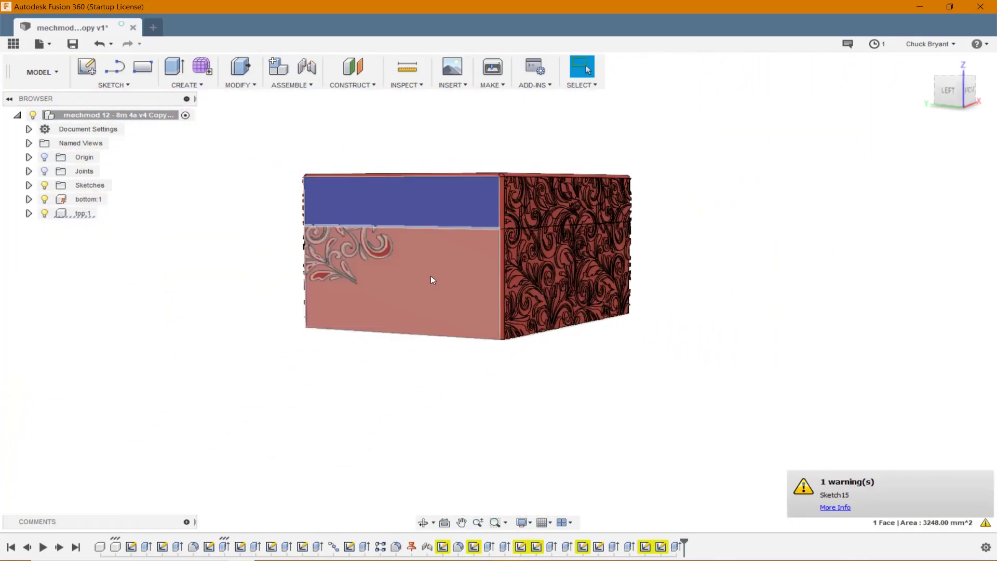
middle_drag(432, 278, 501, 322)
scroll(499, 318, up, 5)
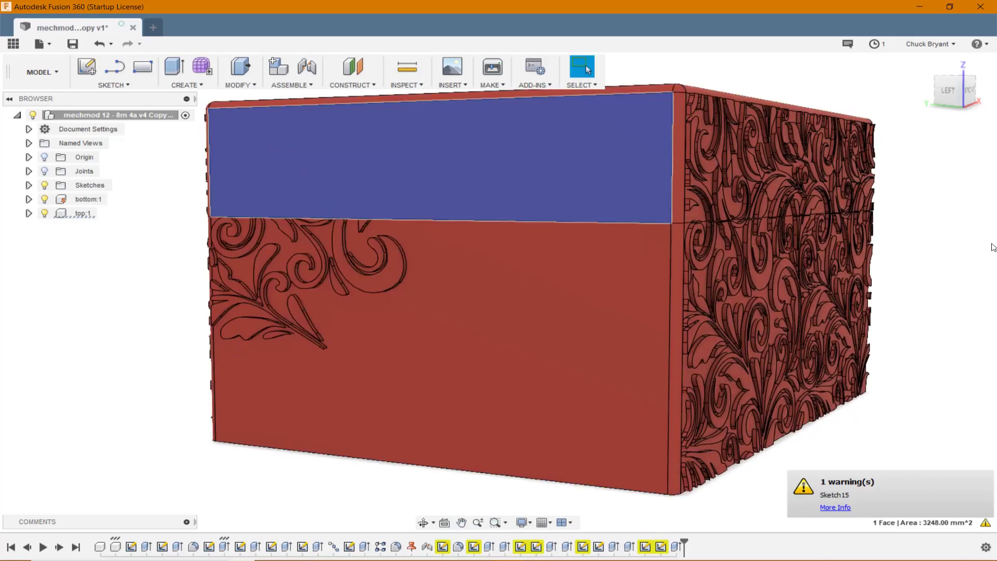
click(992, 247)
mouse_move(559, 339)
shift+middle_down()
mouse_move(446, 338)
mouse_move(567, 337)
shift+middle_up()
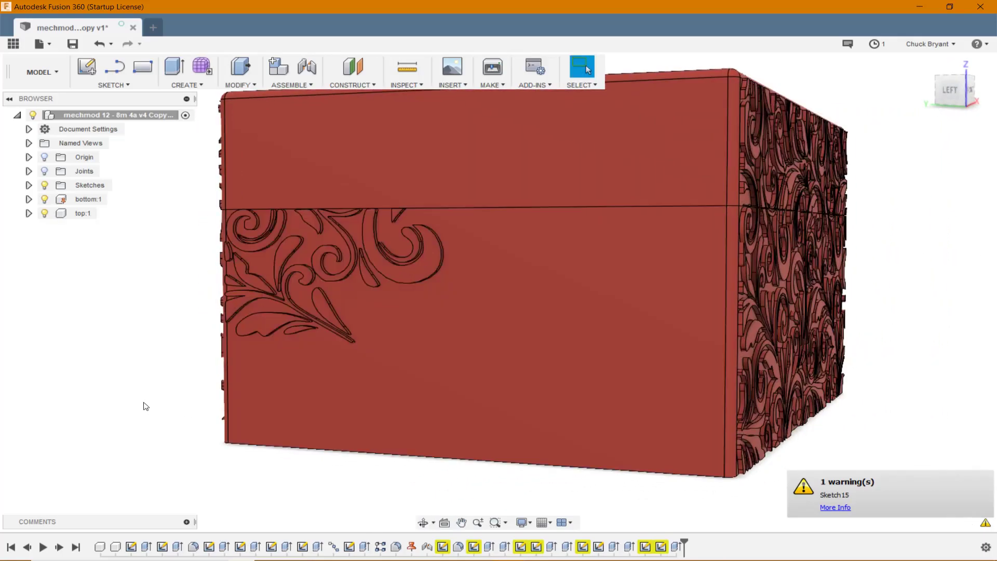
- Insert "floral pattern short side top.svg" from the Desktop onto the short side face of the box's lid
shift+middle_drag(135, 381, 168, 359)
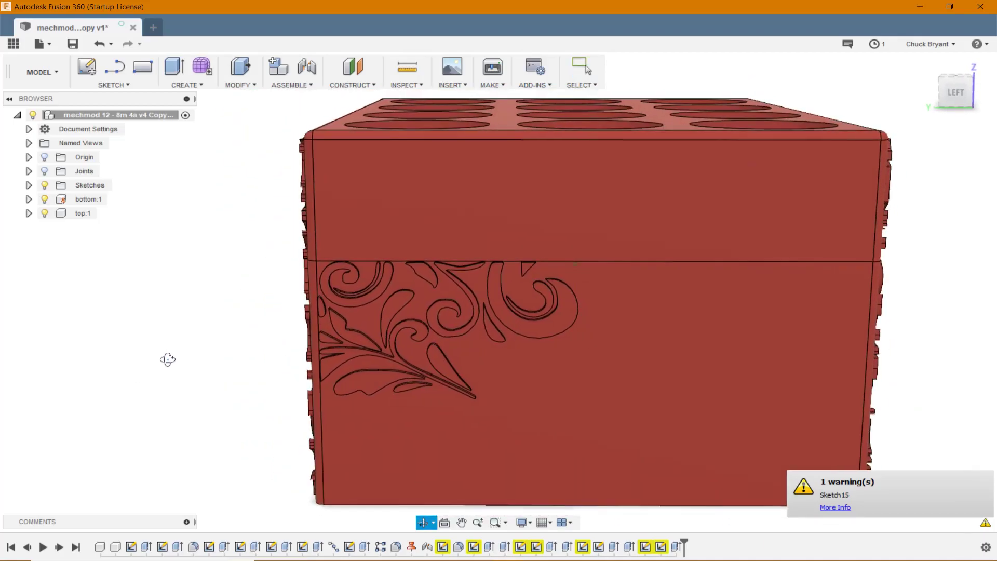
click(451, 85)
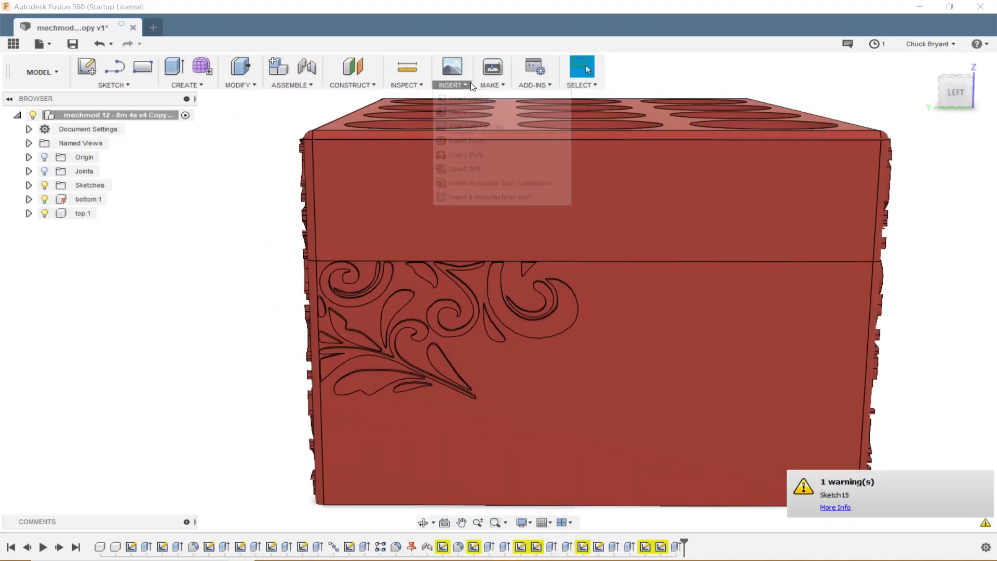
click(471, 155)
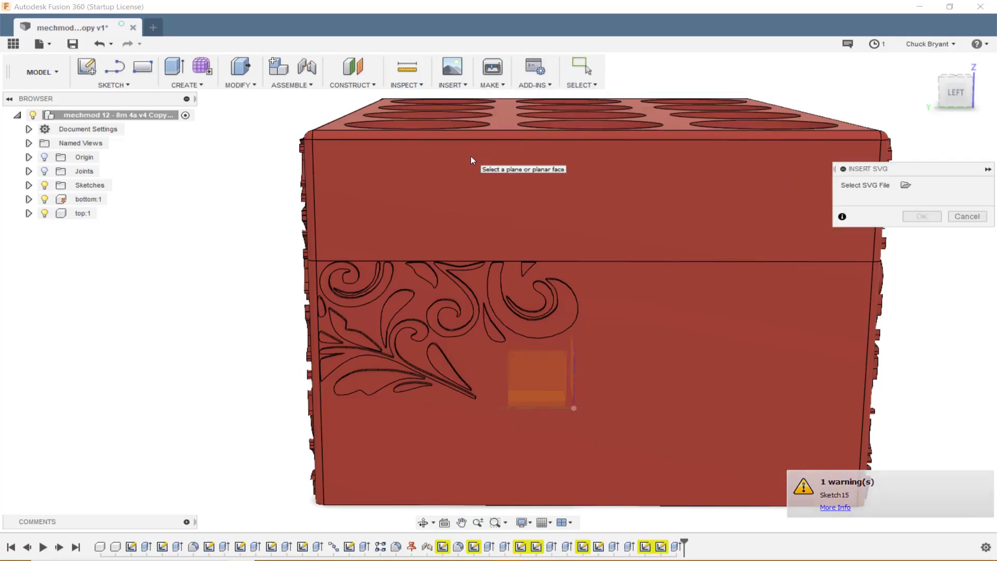
click(905, 185)
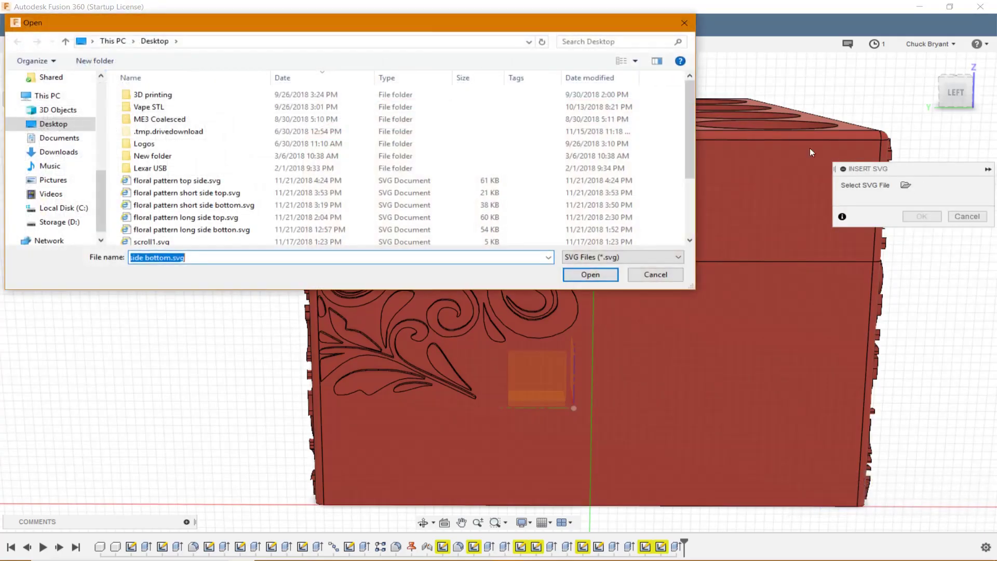
click(239, 193)
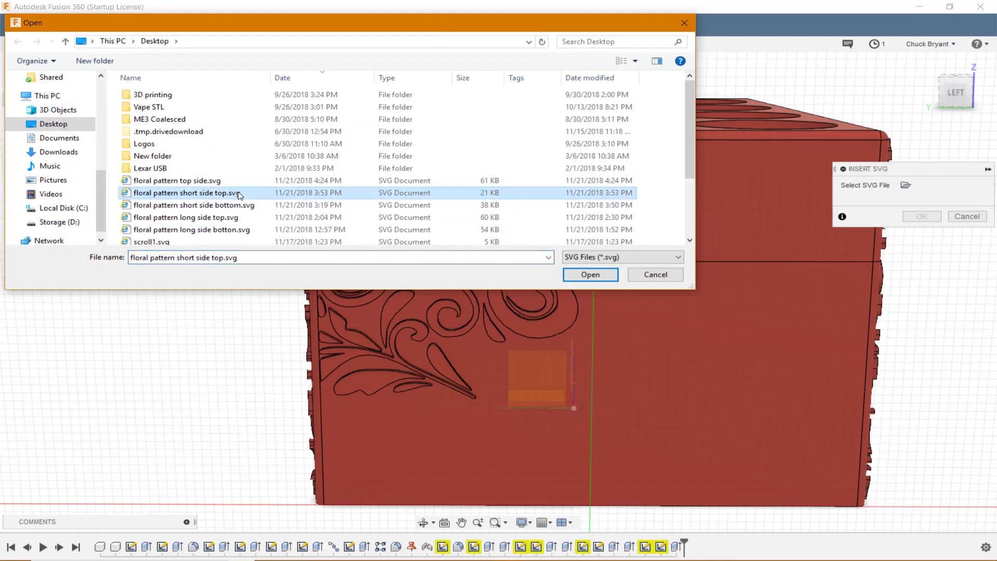
click(611, 276)
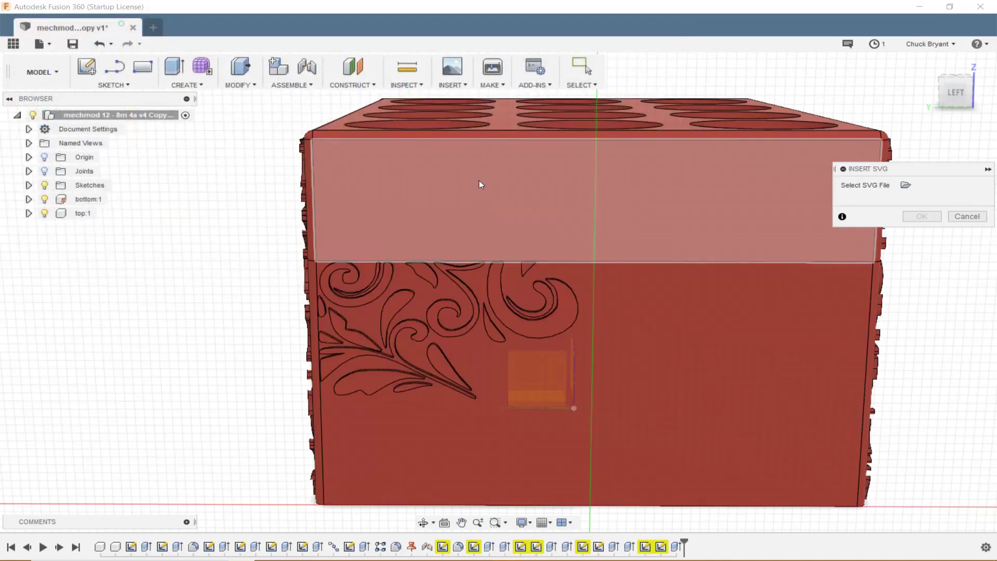
click(464, 215)
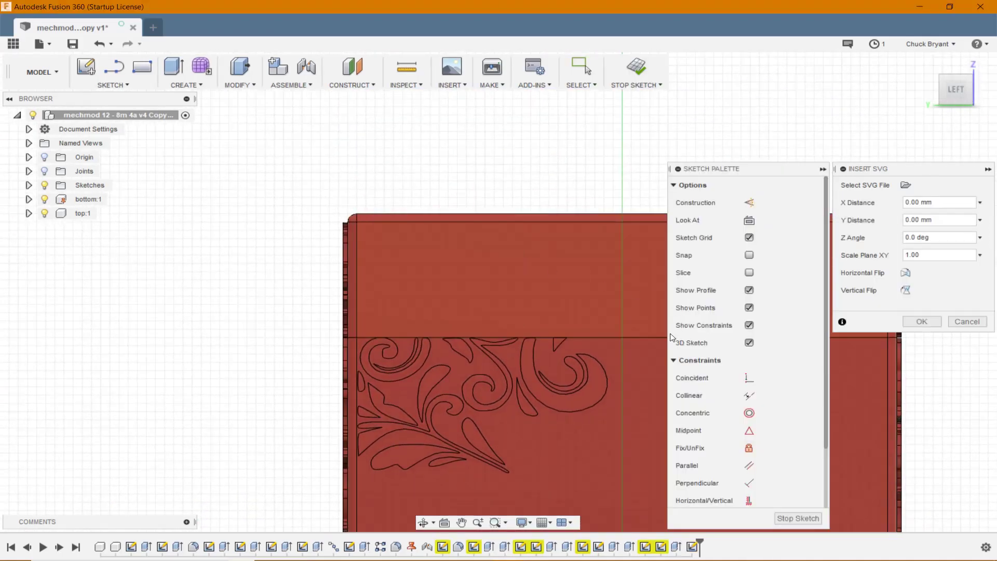
- Position the inserted floral SVG at X -59.02 mm, Y -88.956 mm over the lid's short side face, and finish the insertion
middle_drag(550, 361, 391, 259)
drag(462, 483, 208, 130)
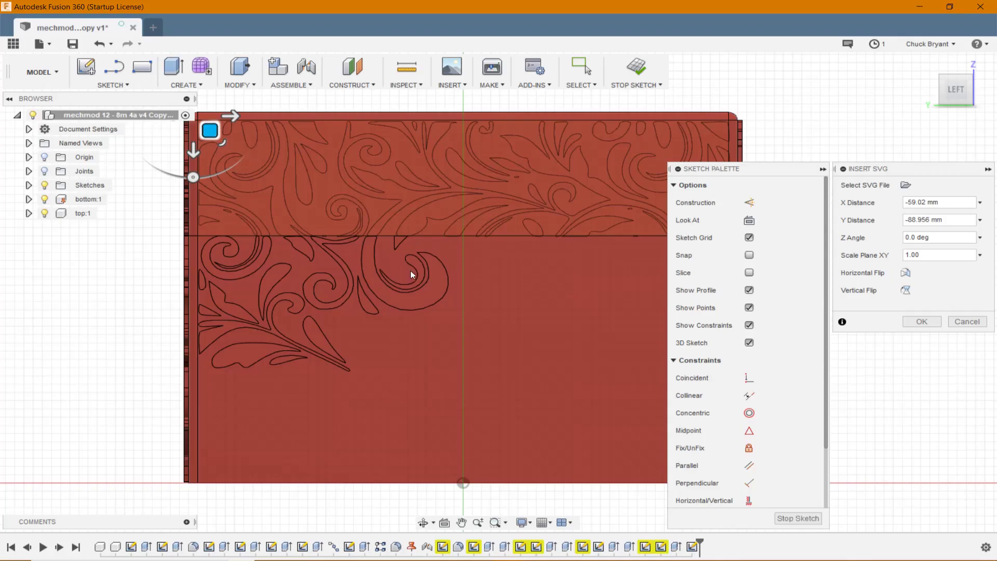
click(927, 321)
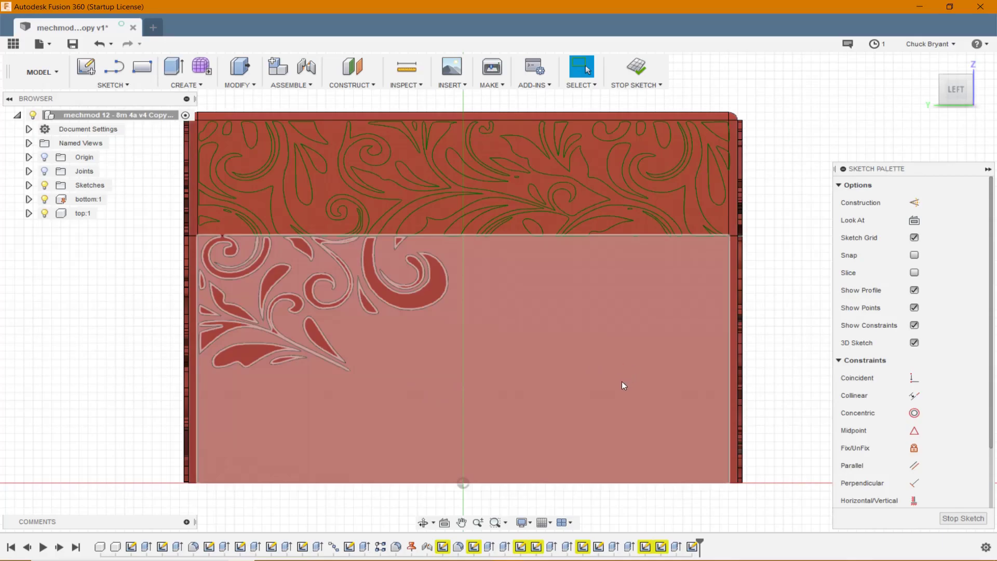
- Start extruding the lid's short side pattern with four floral profiles in its lower-left corner selected
key(q)
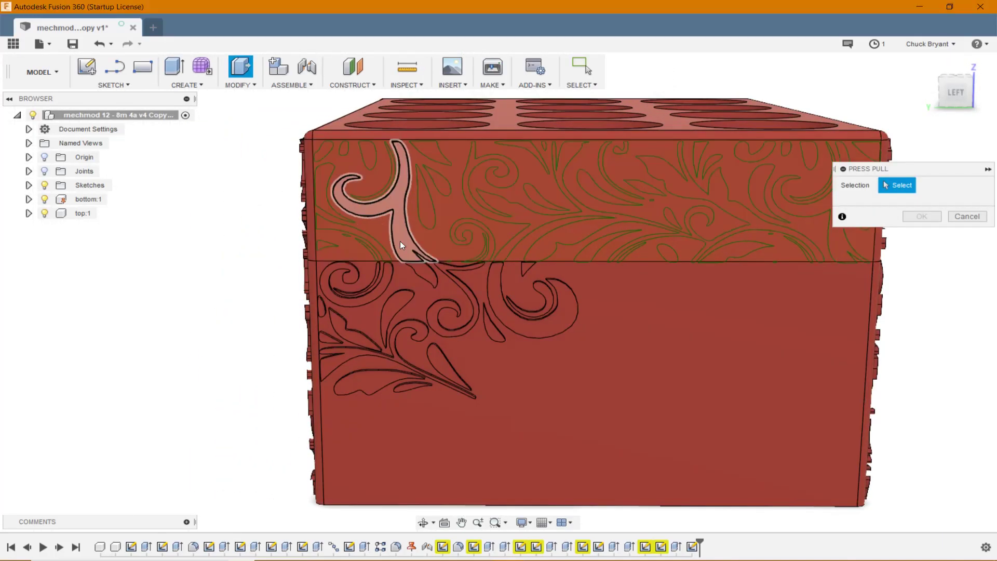
click(400, 241)
click(376, 255)
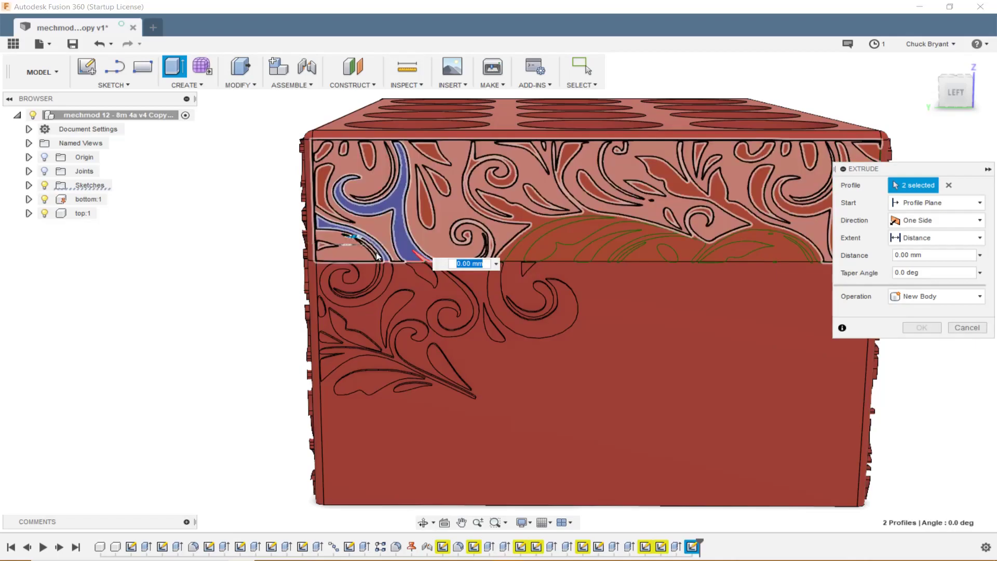
click(366, 253)
click(321, 247)
- Try an extrusion distance of -3 mm on the four selected profiles beside the seam
scroll(481, 257, up, 3)
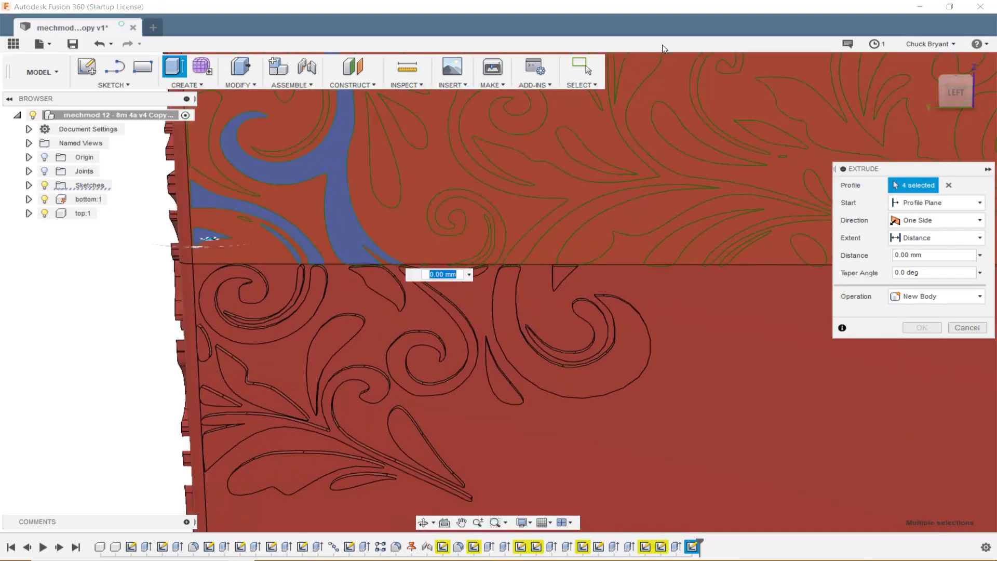
scroll(507, 293, up, 3)
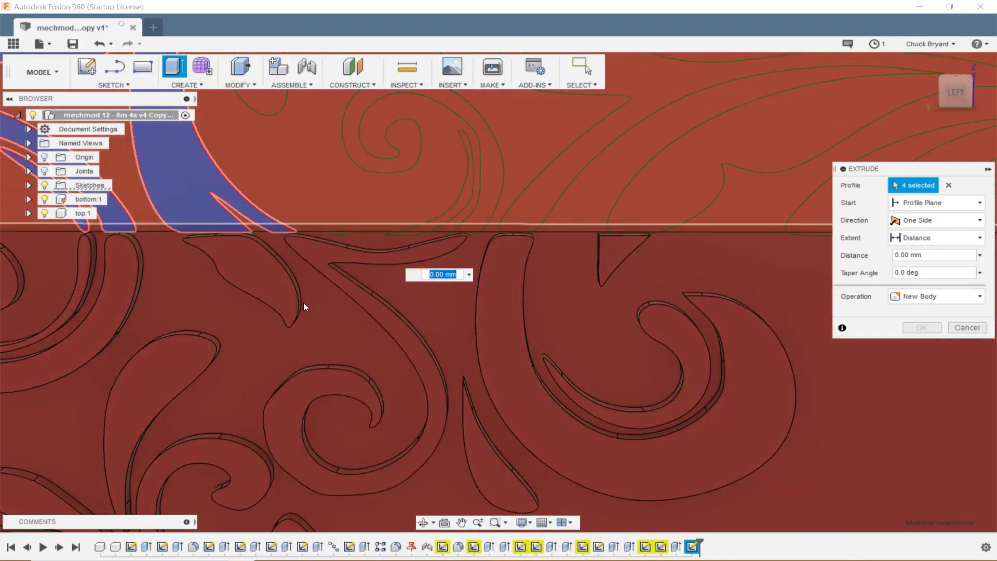
click(259, 275)
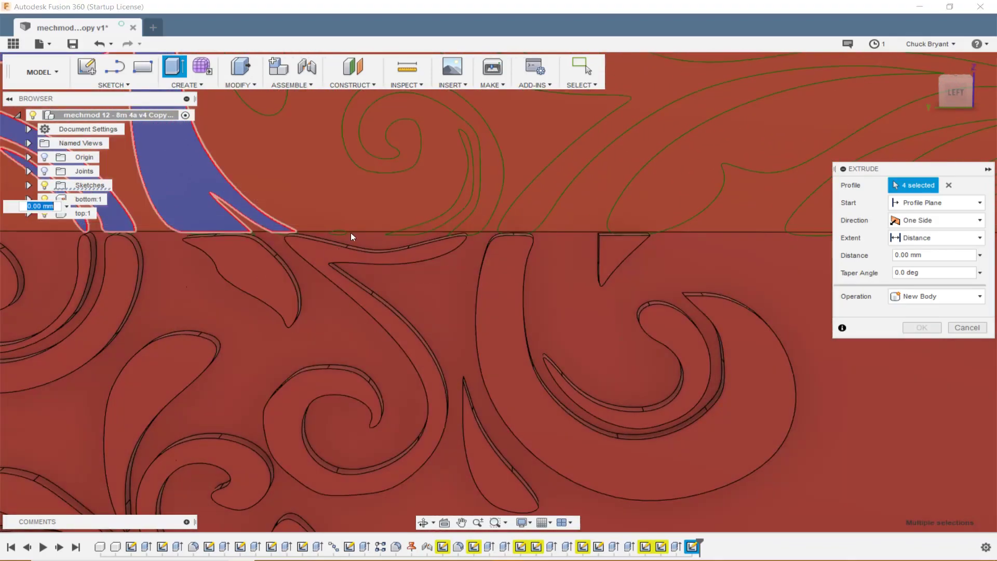
click(310, 253)
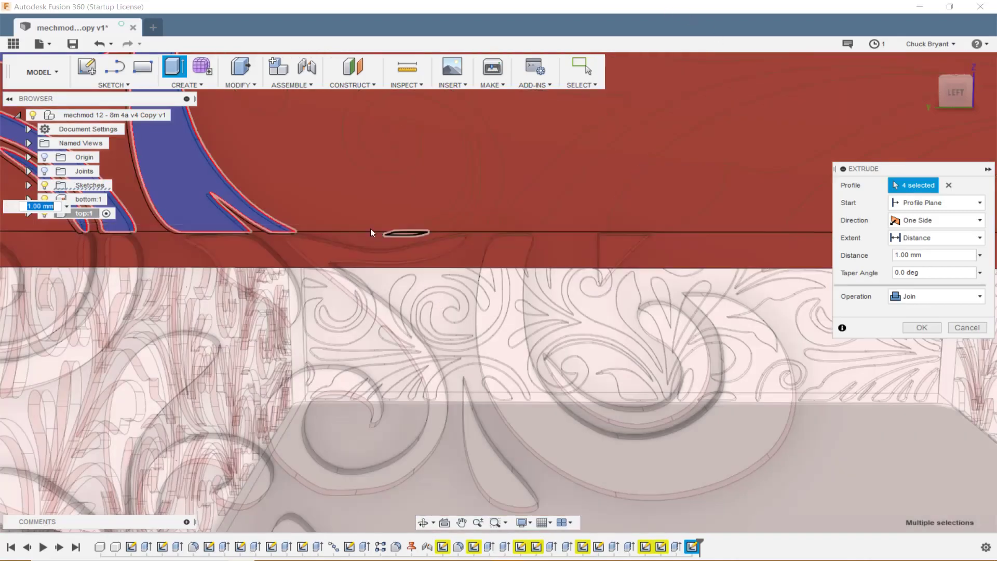
drag(370, 232, 313, 251)
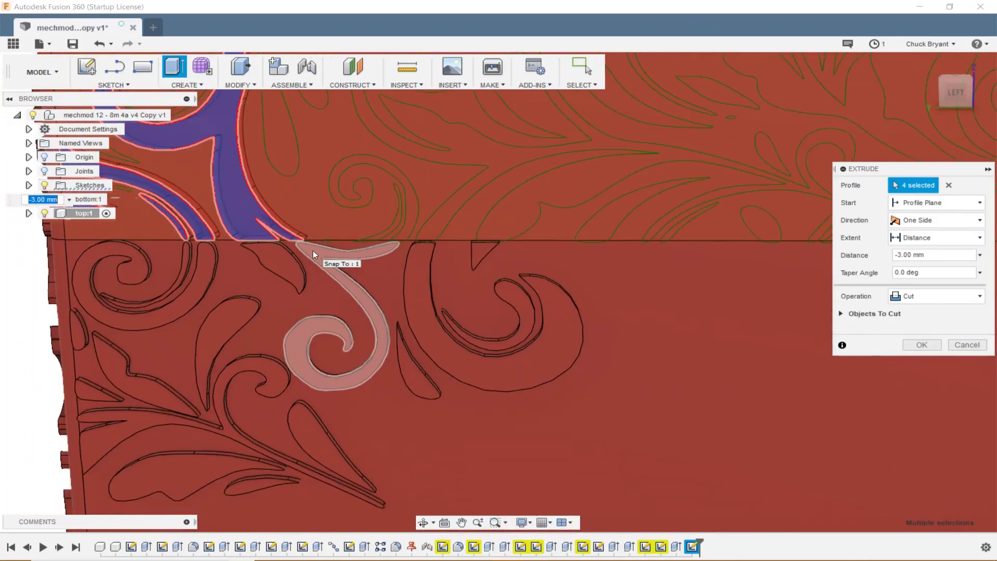
click(286, 256)
drag(203, 269, 214, 264)
- Add the teardrop, the left-edge leaf and two scroll profiles to the selection, and extrude all eight by 1 mm using Join
mouse_move(349, 340)
shift+middle_down()
mouse_move(387, 326)
mouse_move(368, 322)
mouse_move(360, 350)
shift+middle_up()
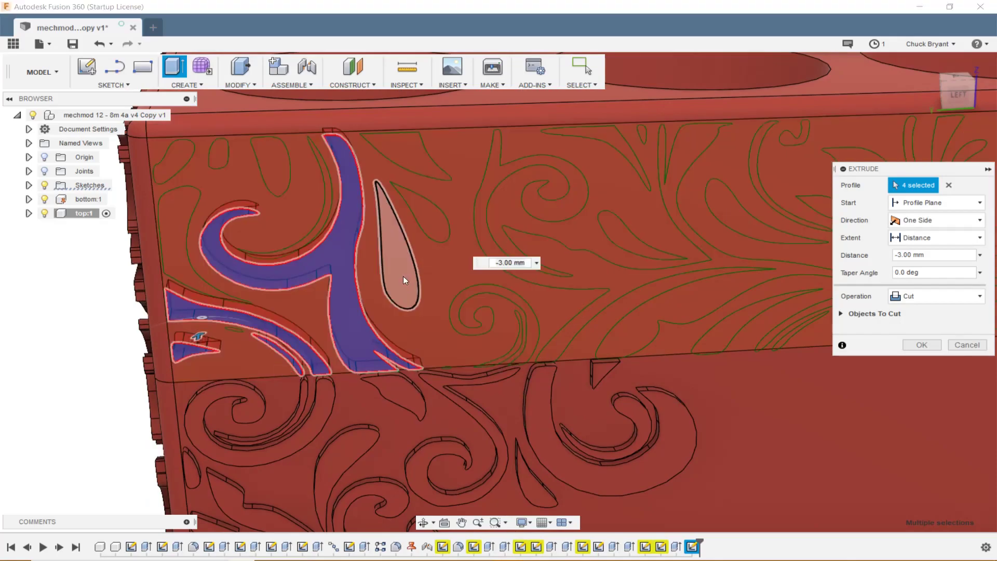
click(397, 244)
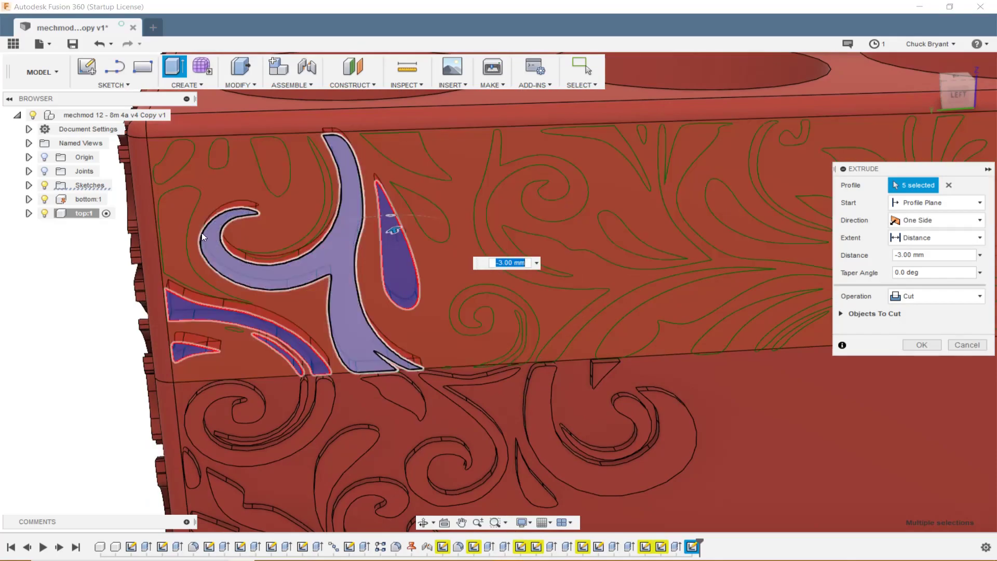
click(497, 353)
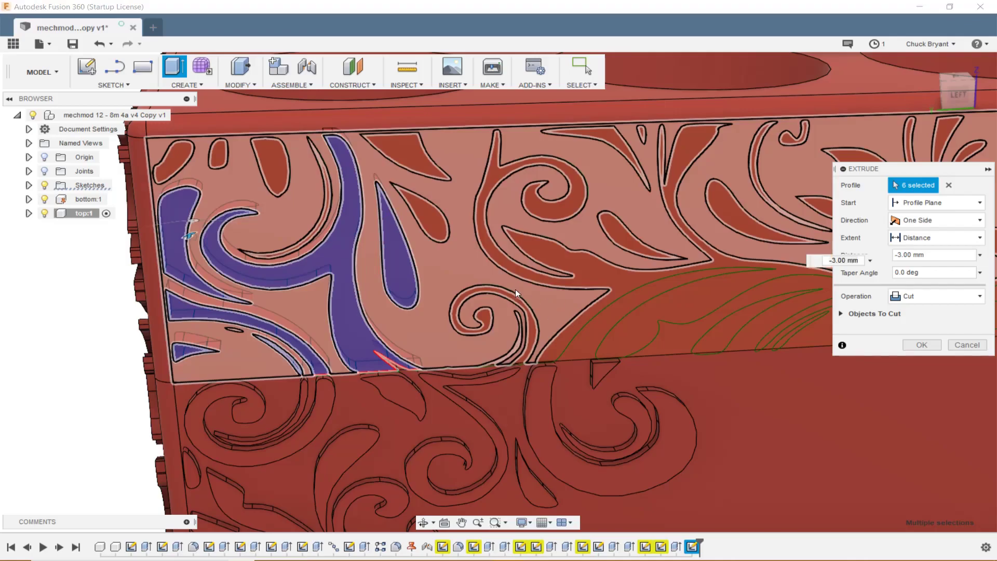
click(433, 334)
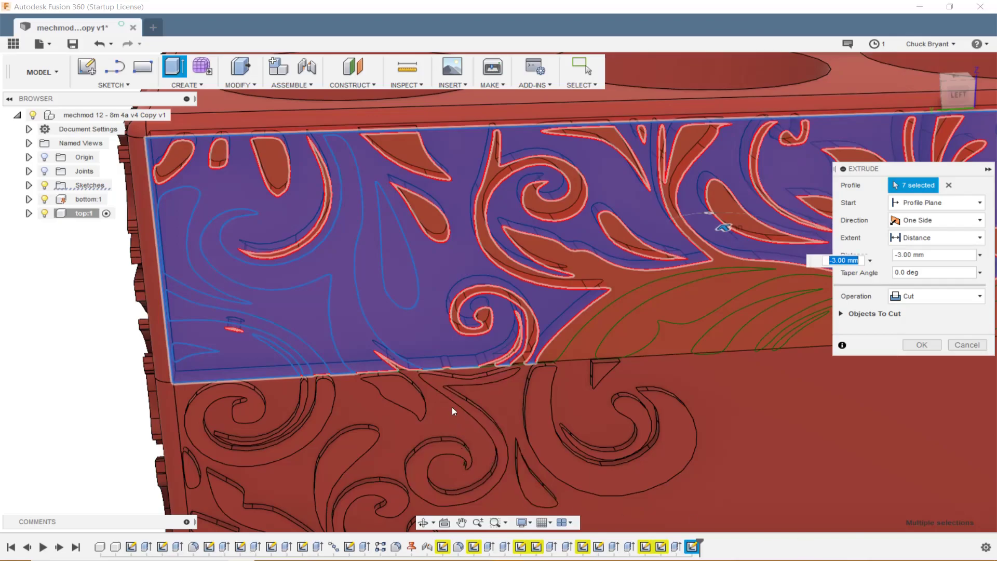
click(430, 319)
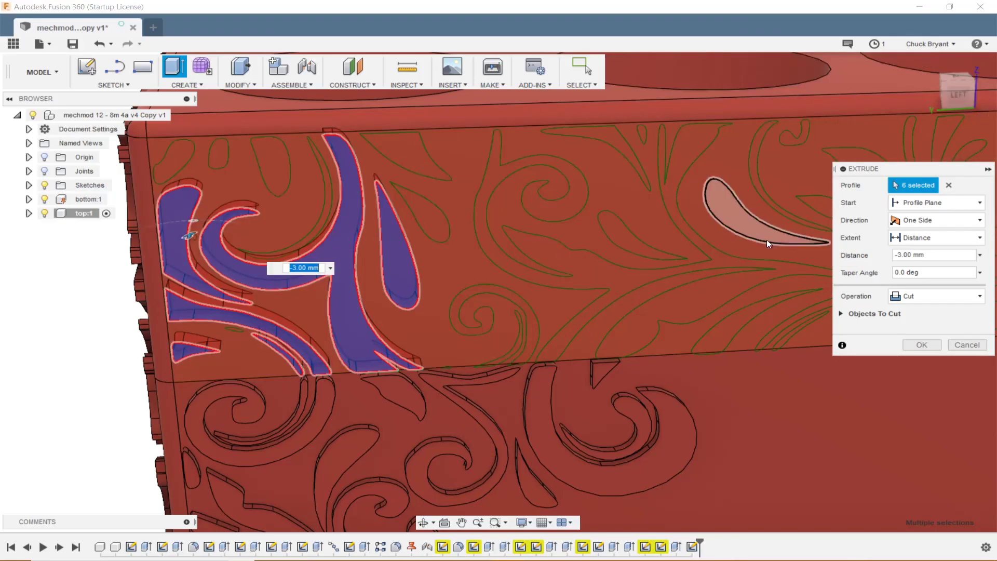
click(517, 347)
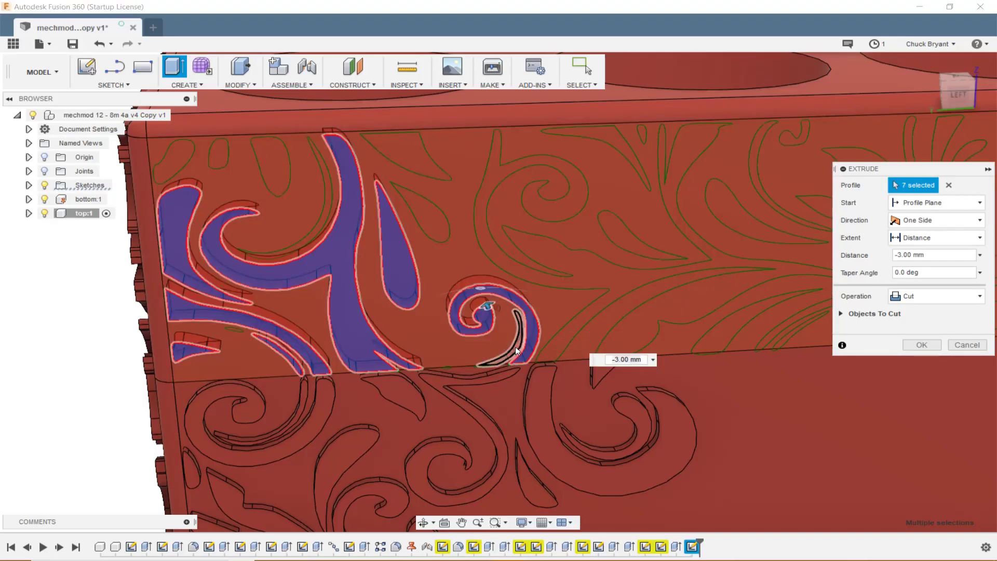
click(515, 347)
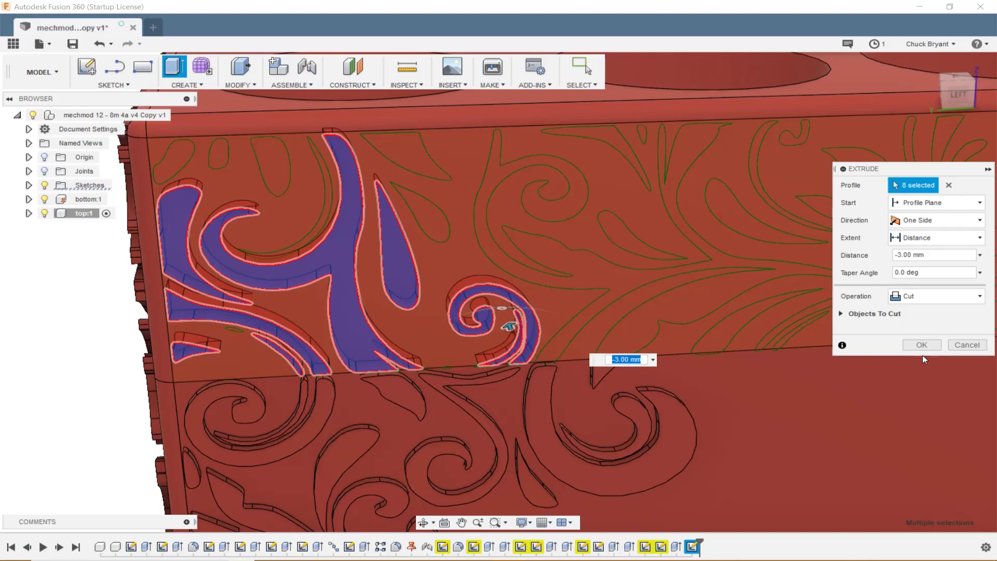
text(1)
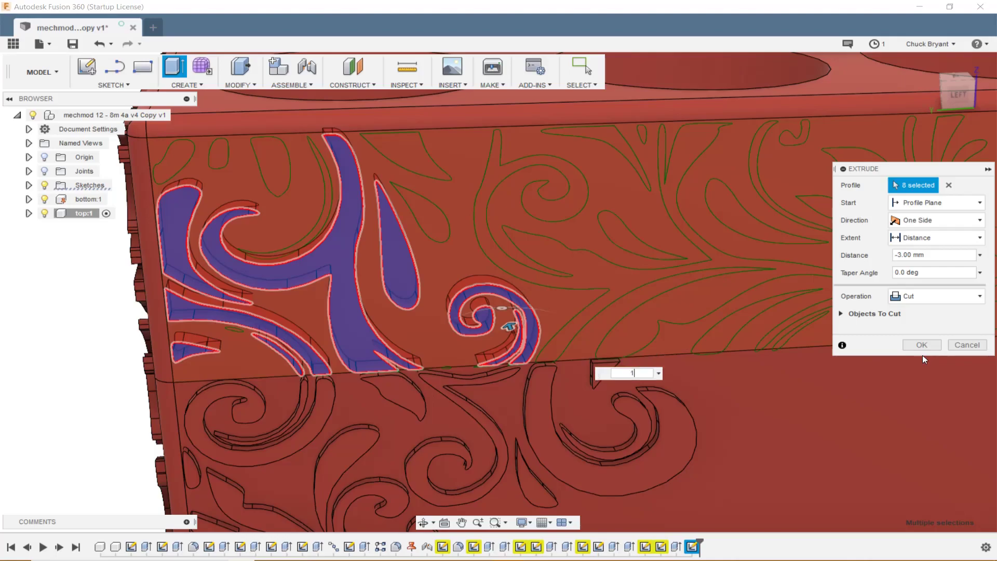
click(920, 327)
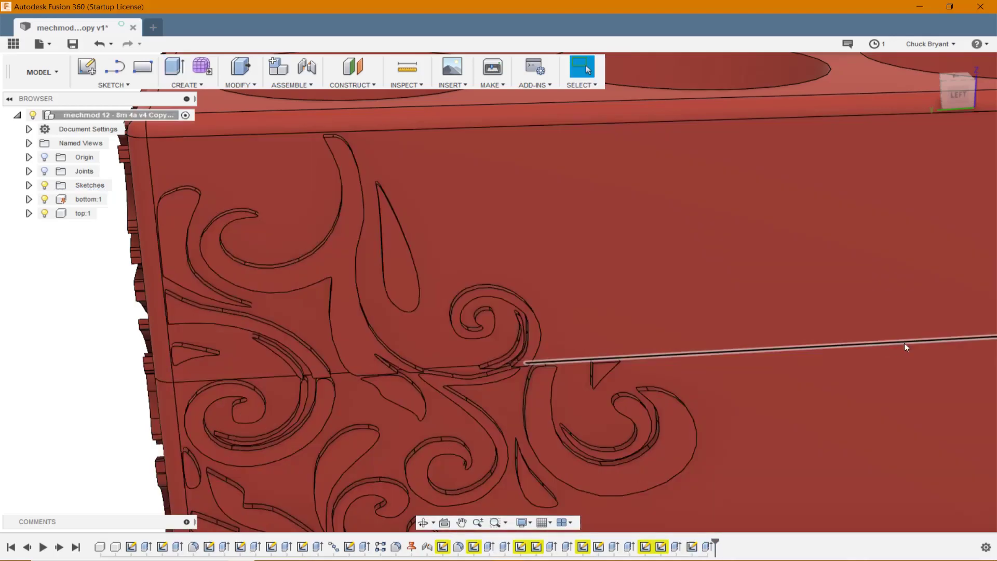
- Lift the lid away from the box's bottom to inspect the separate decorated parts, and undo the move
shift+middle_drag(905, 342, 884, 319)
scroll(884, 319, down, 5)
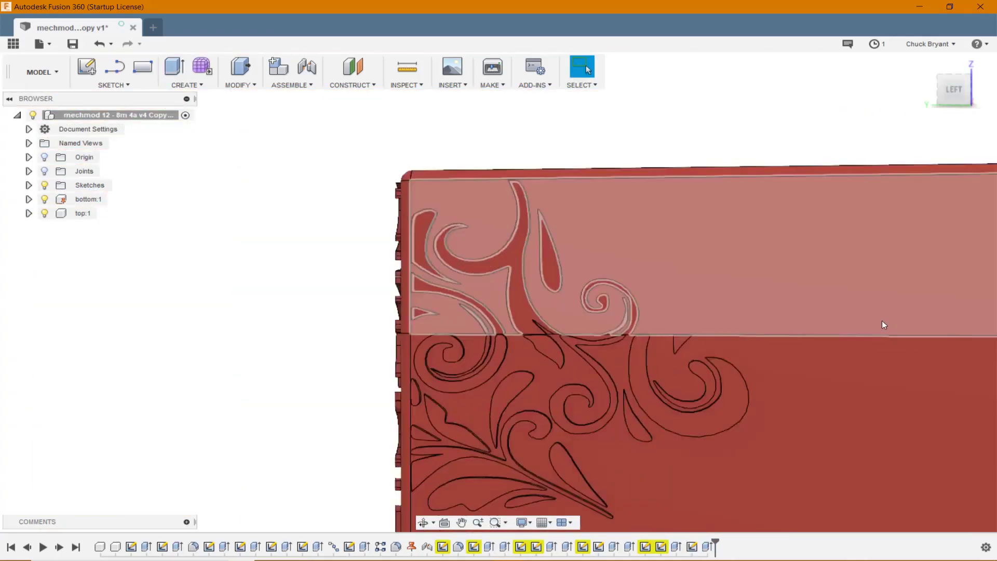
middle_drag(897, 370, 640, 336)
drag(641, 336, 596, 315)
key(Escape)
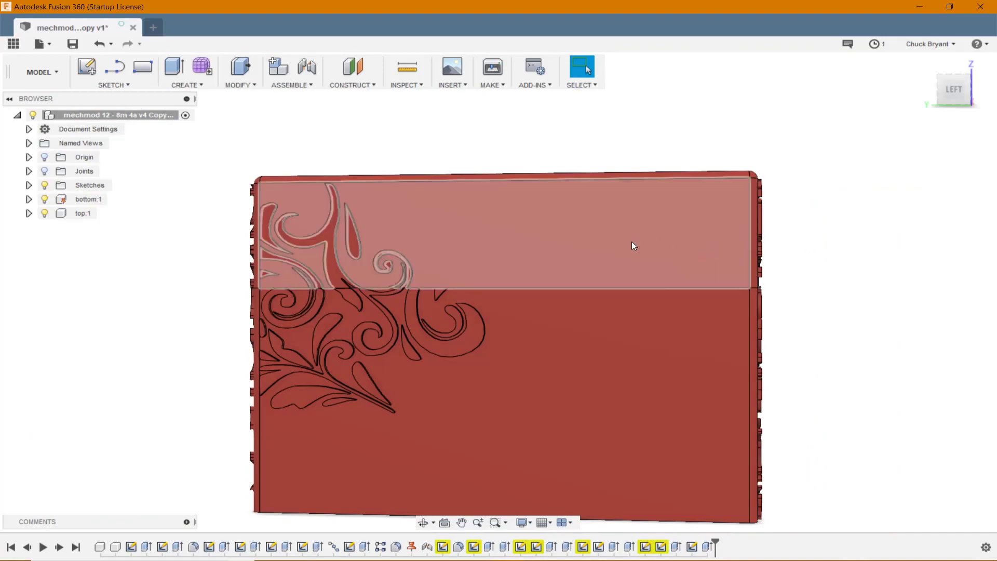
drag(628, 184, 629, 127)
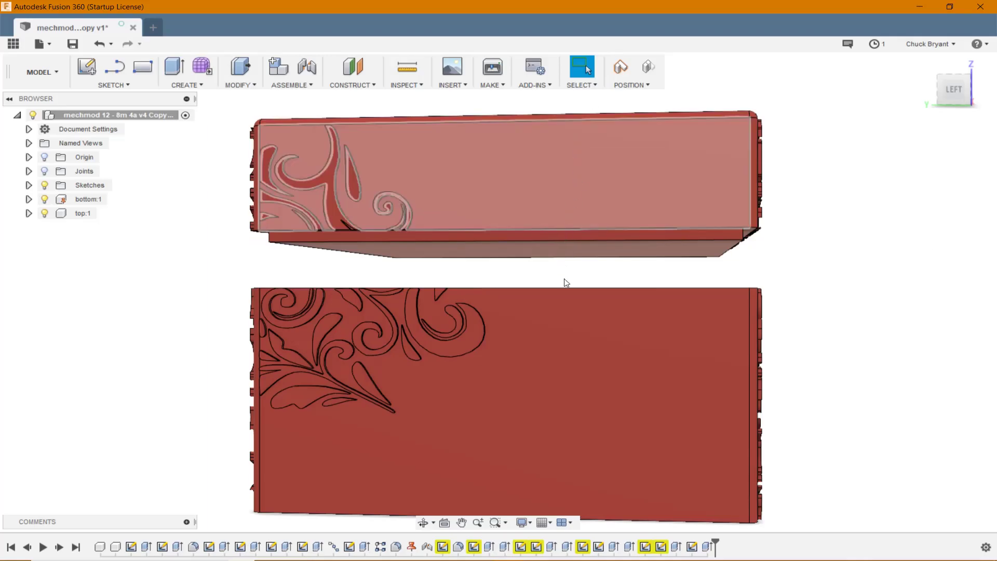
key(ctrl+z)
- Open the finished design "mechmod 12 - 8m 4a v4" from the project's Stands folder and examine its decorated top and front
shift+middle_drag(744, 309, 890, 322)
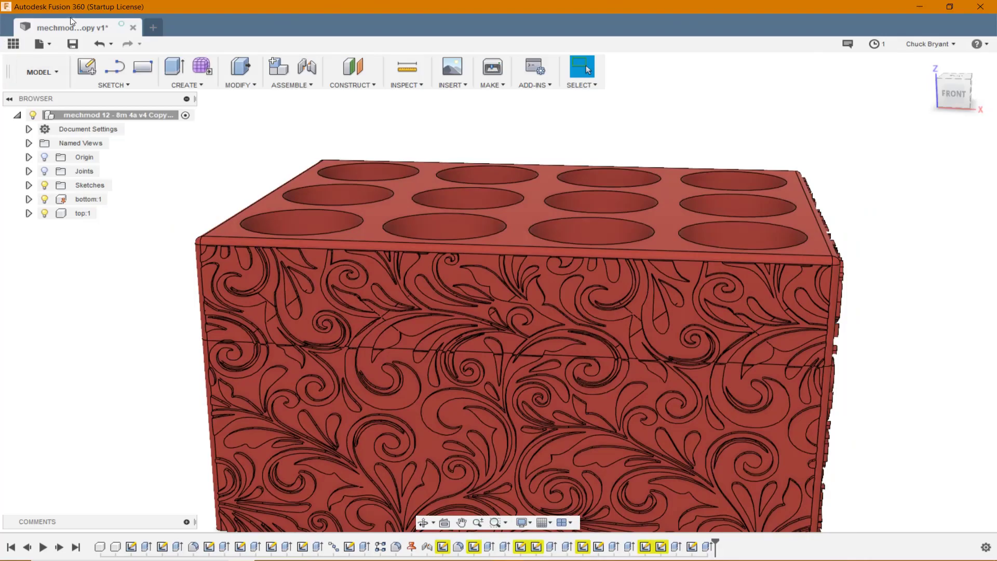
click(13, 44)
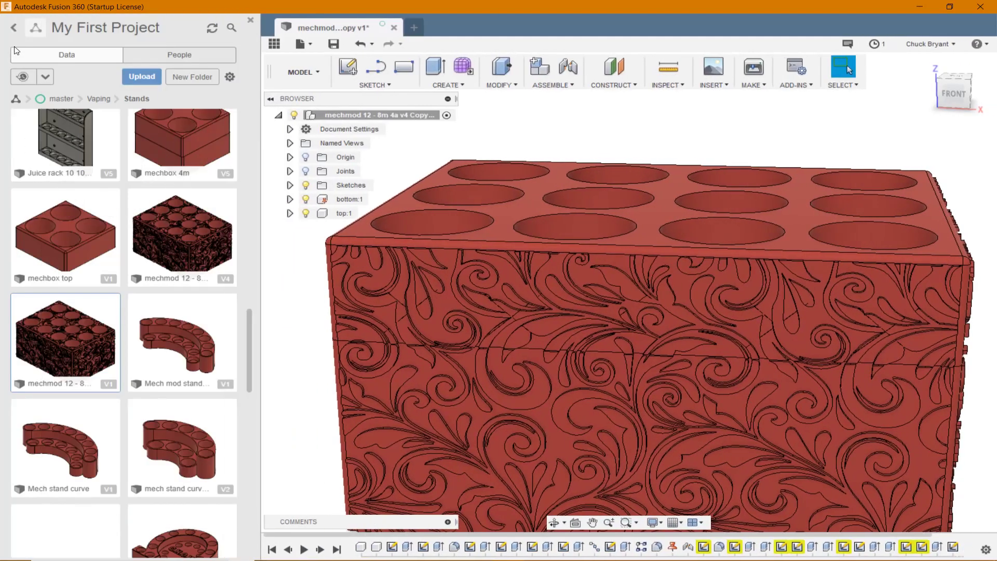
click(199, 237)
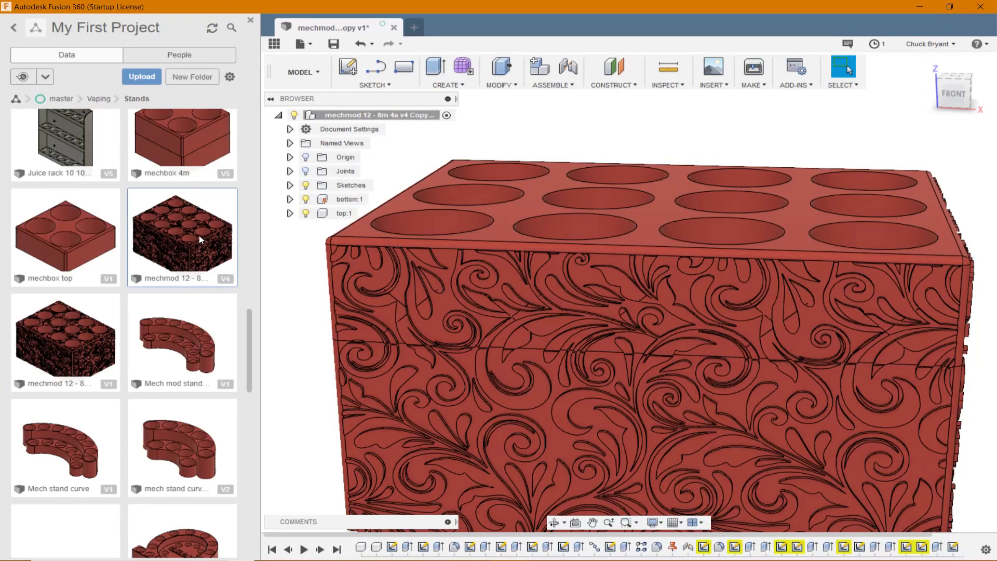
double_click(182, 220)
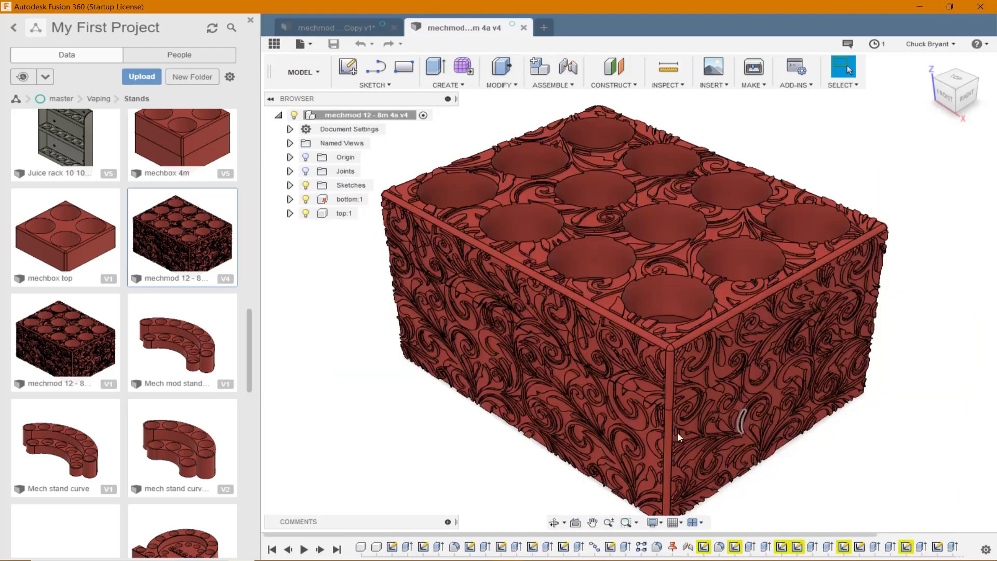
shift+middle_drag(491, 366, 544, 366)
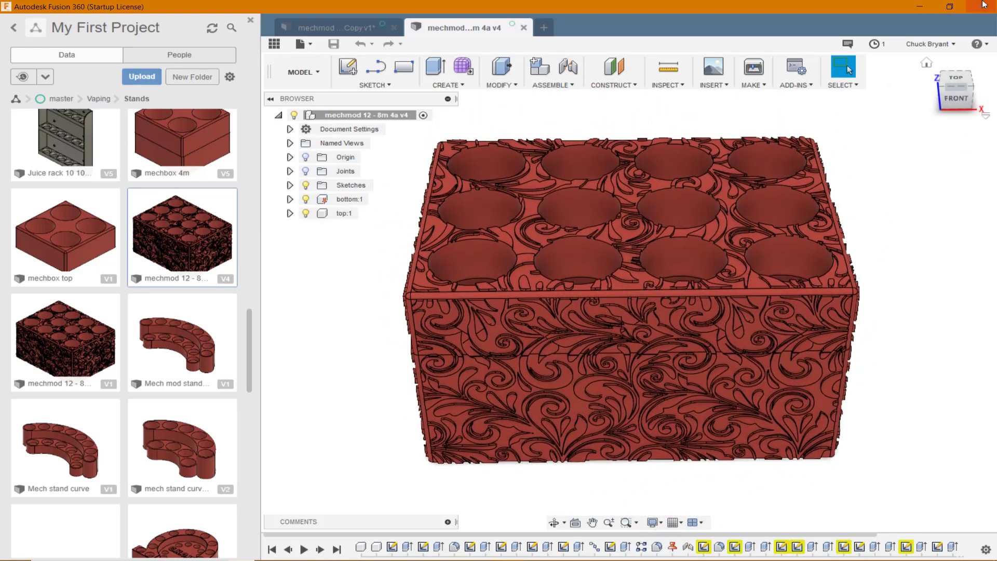
- Switch to the desktop and open the "mechmod 12 - 8m 4a" image of the finished box
click(924, 9)
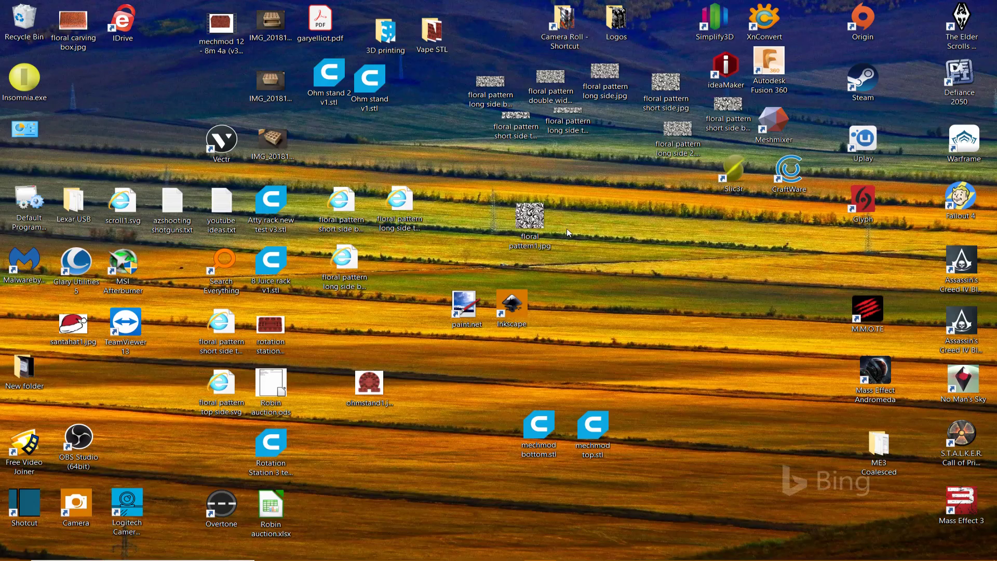
double_click(224, 25)
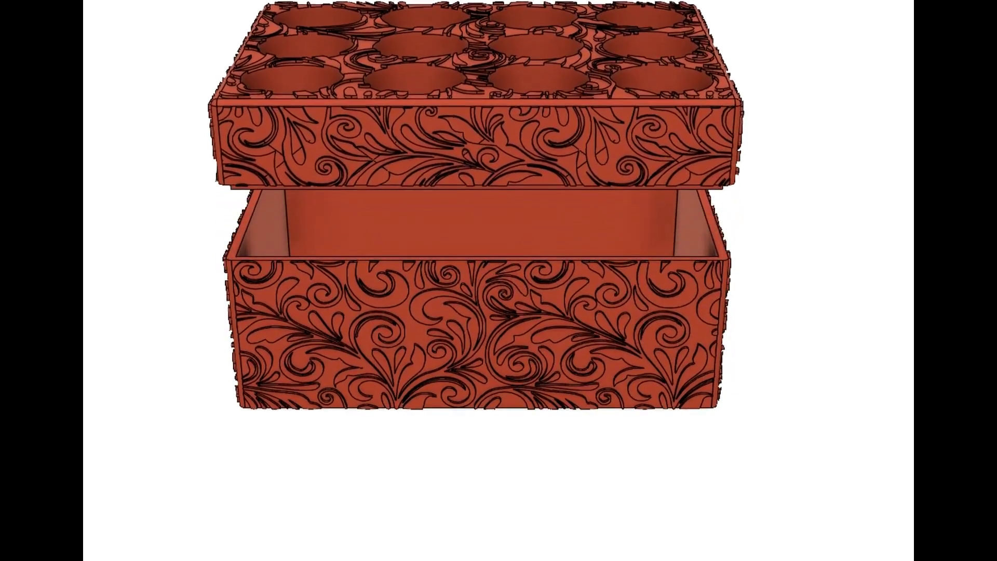
- Close the box animation, then view and close the desktop photos IMG_20181125_145447.jpg and IMG_20181125_145503.jpg of the printed box
mouse_move(223, 21)
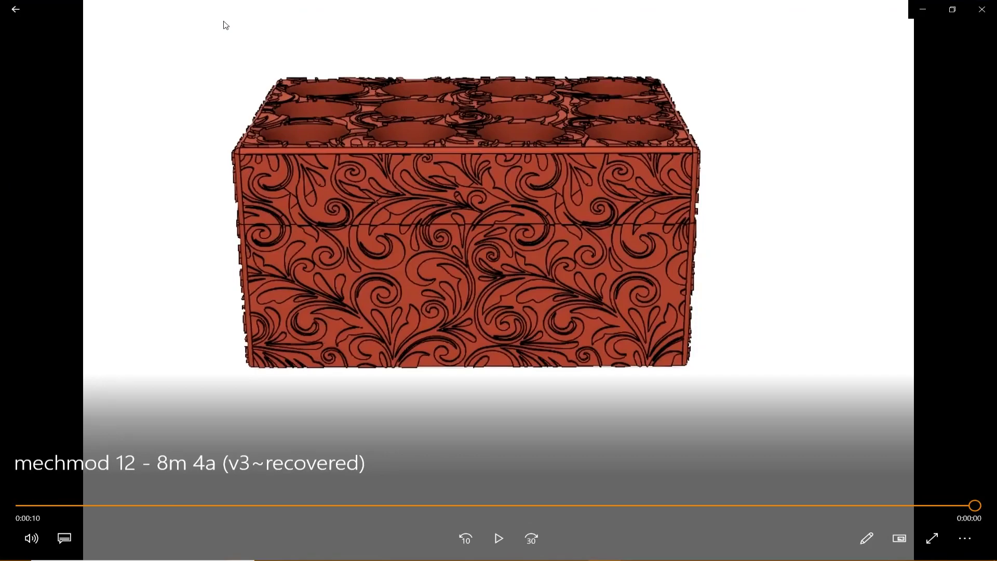
click(980, 12)
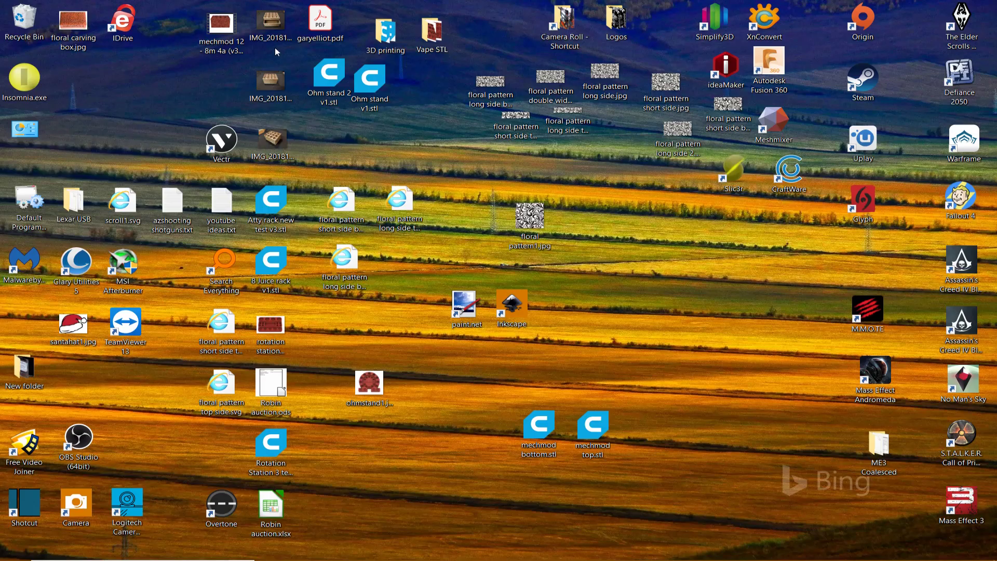
double_click(270, 80)
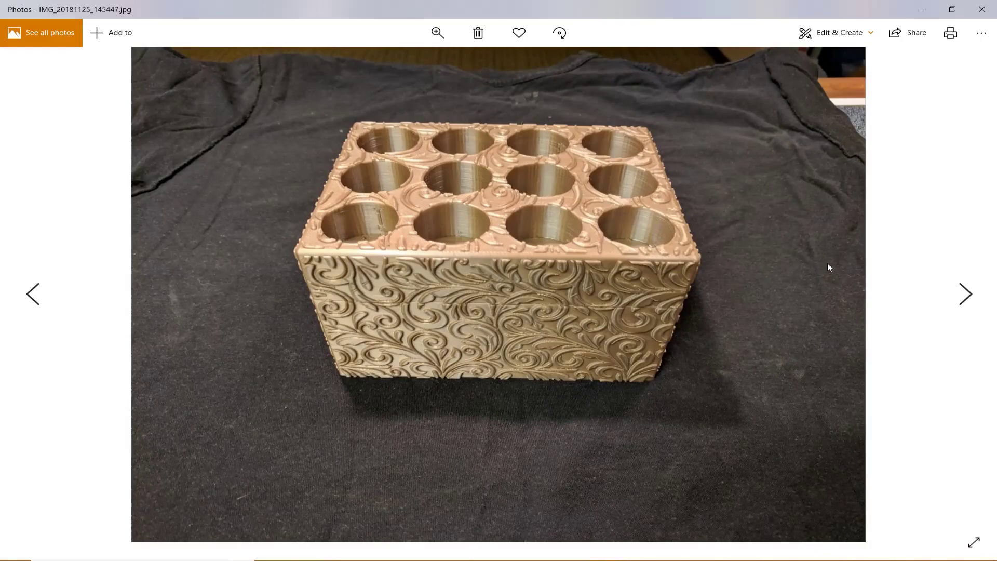
click(987, 7)
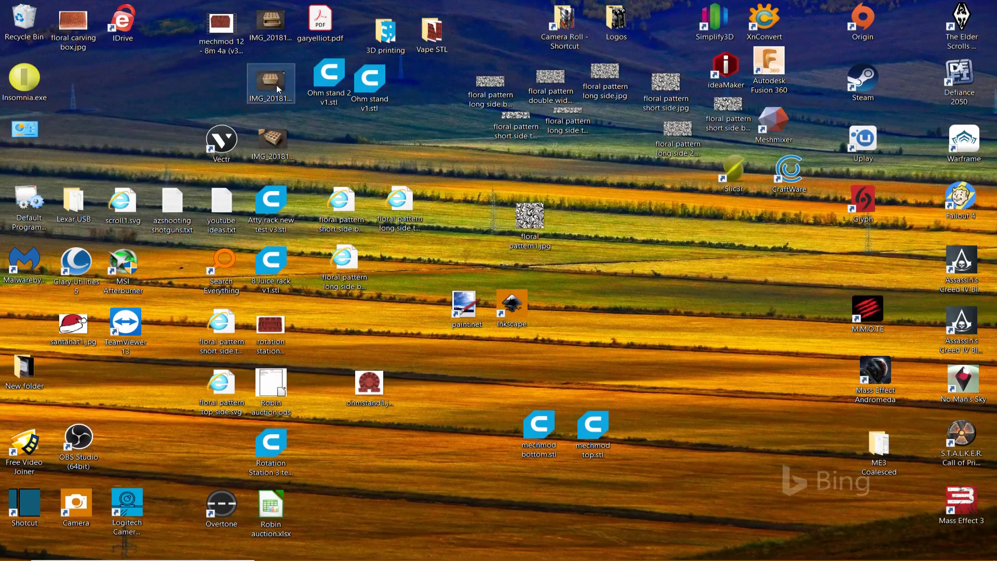
double_click(270, 131)
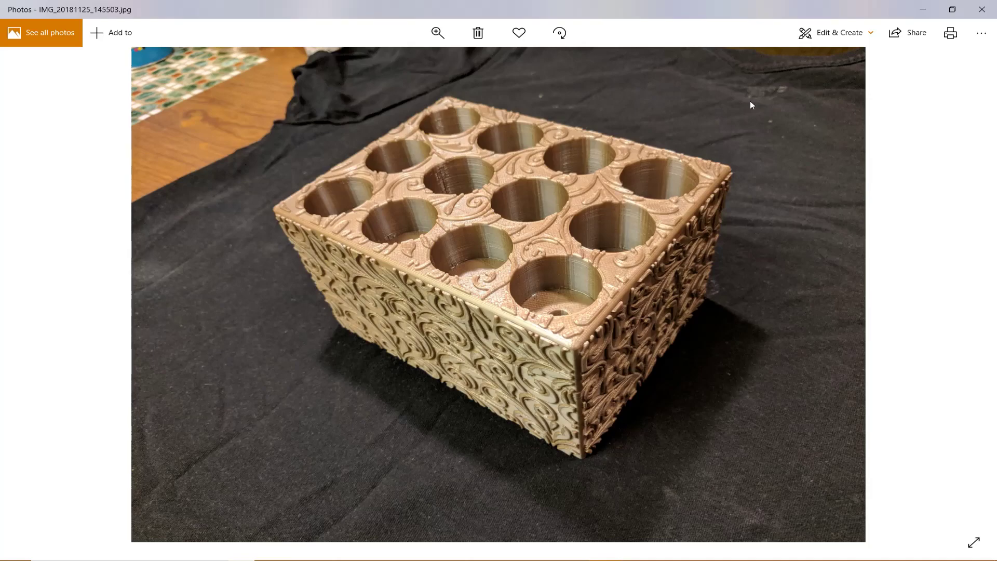
click(990, 10)
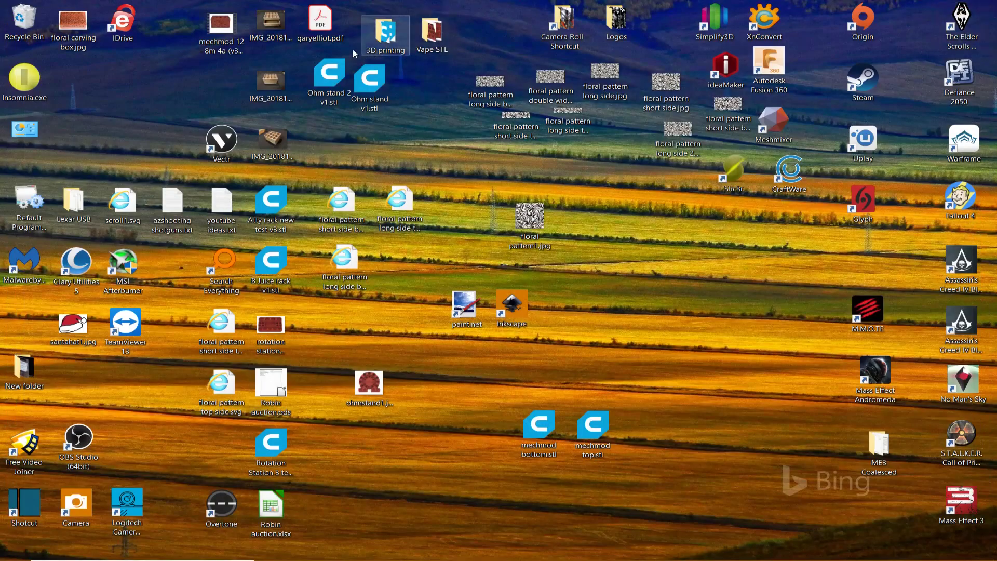